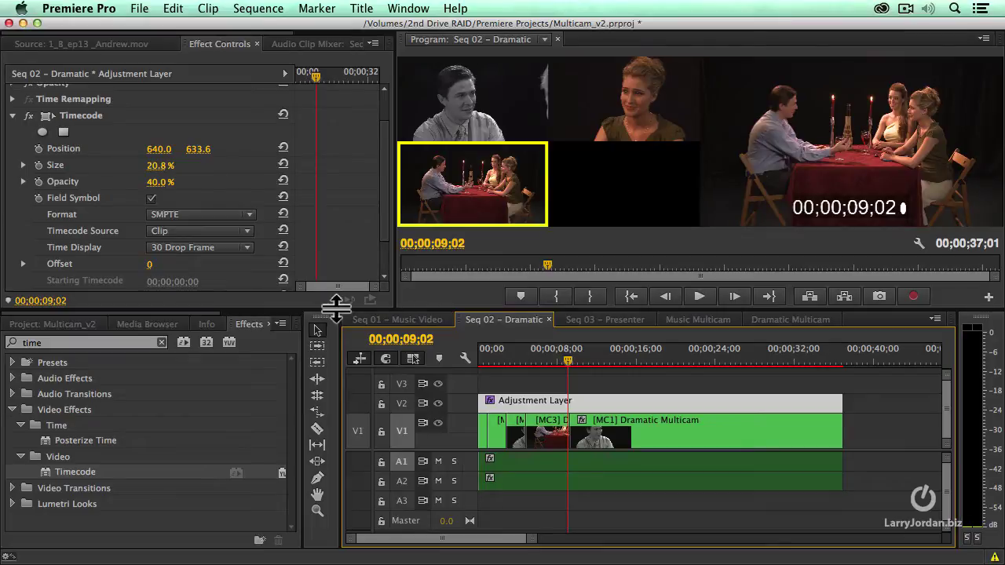
Clear the Effects search field and bring up the Seq 03 – Presenter timeline.
left_click(161, 343)
left_click(609, 321)
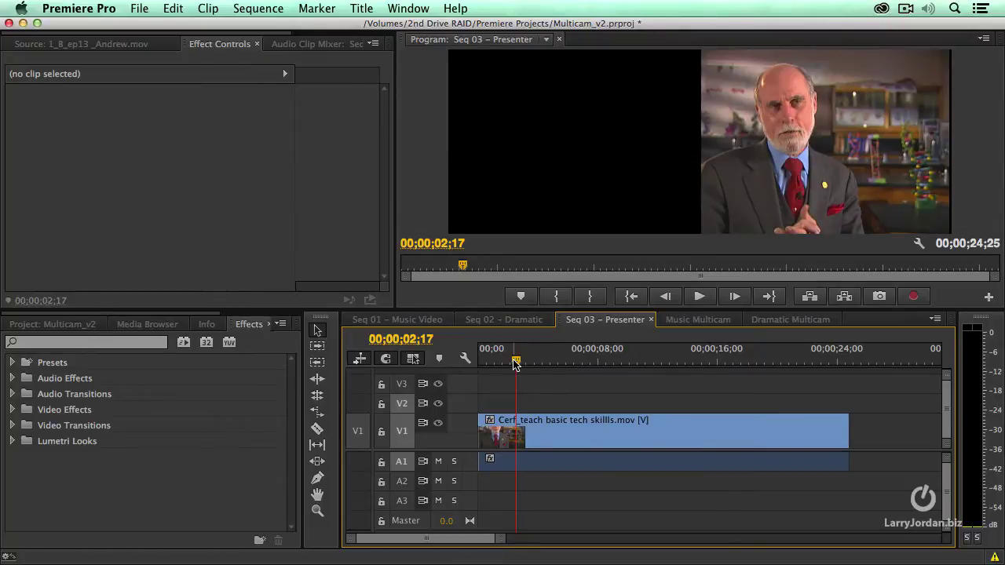
left_click_drag(516, 360, 749, 360)
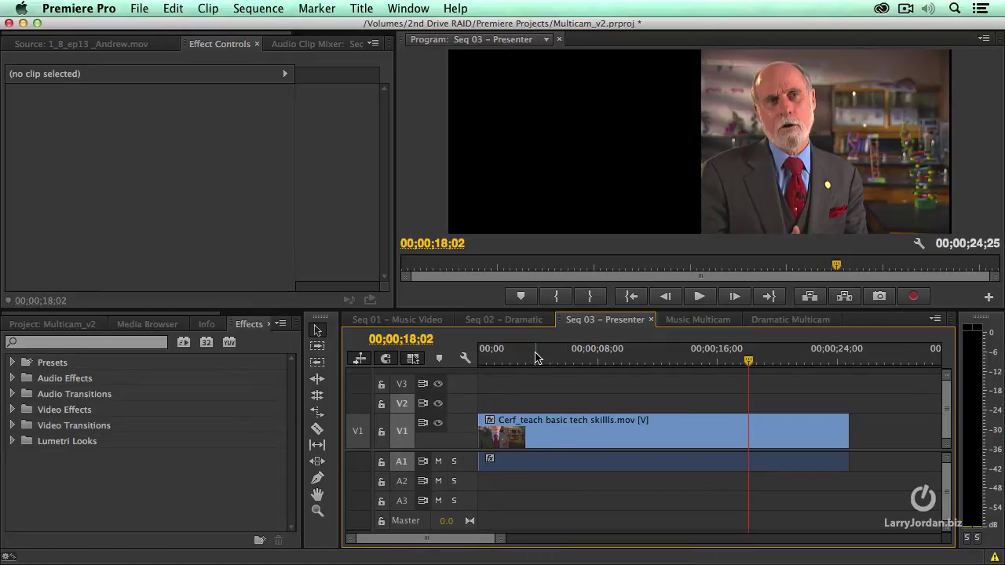
Go to the sequence start and expand the 03 Media – Presenter bin, collapsing 02 Media – Dramatic.
key("Home")
left_click(55, 324)
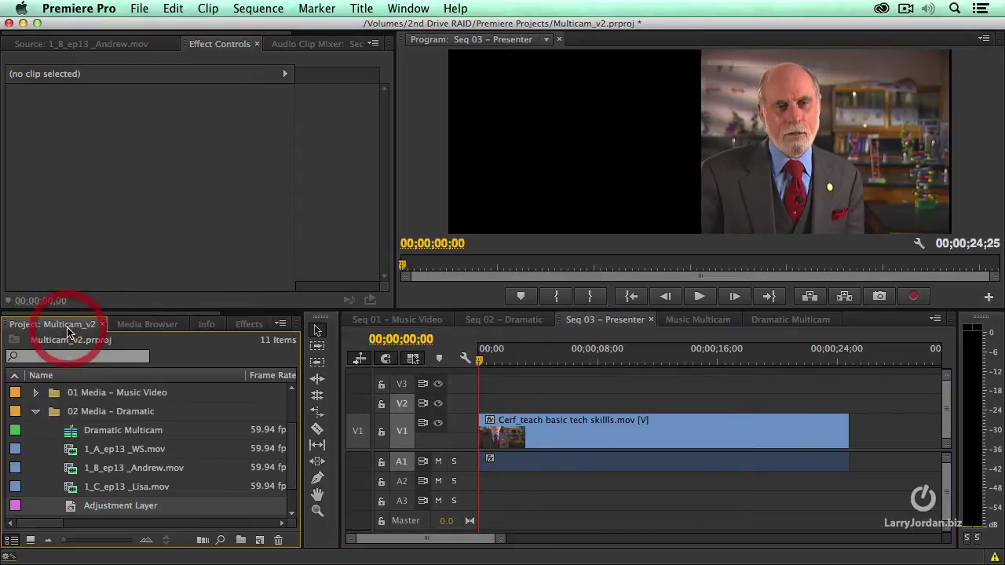
left_click(36, 413)
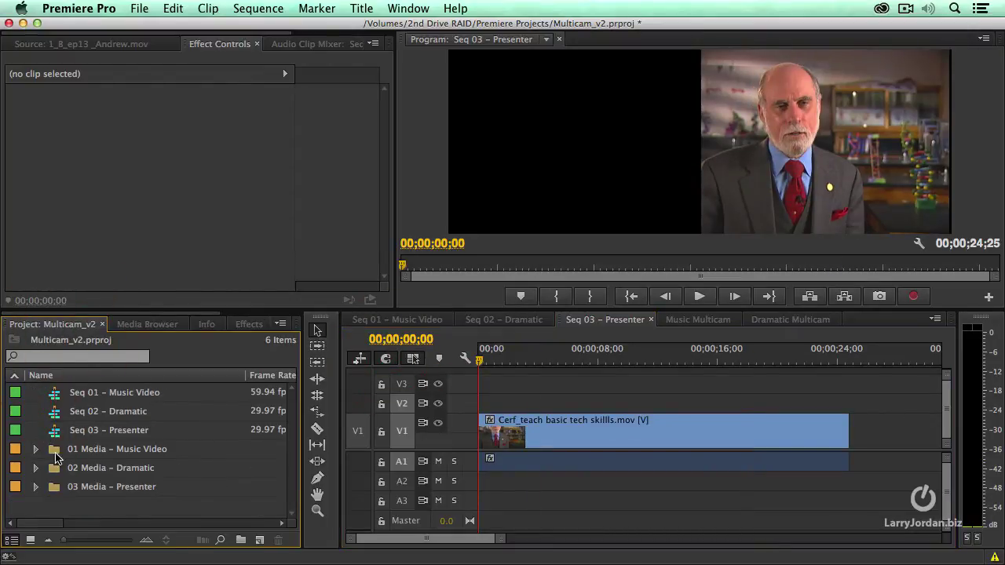
left_click(35, 487)
scroll(206, 471, "down", 3)
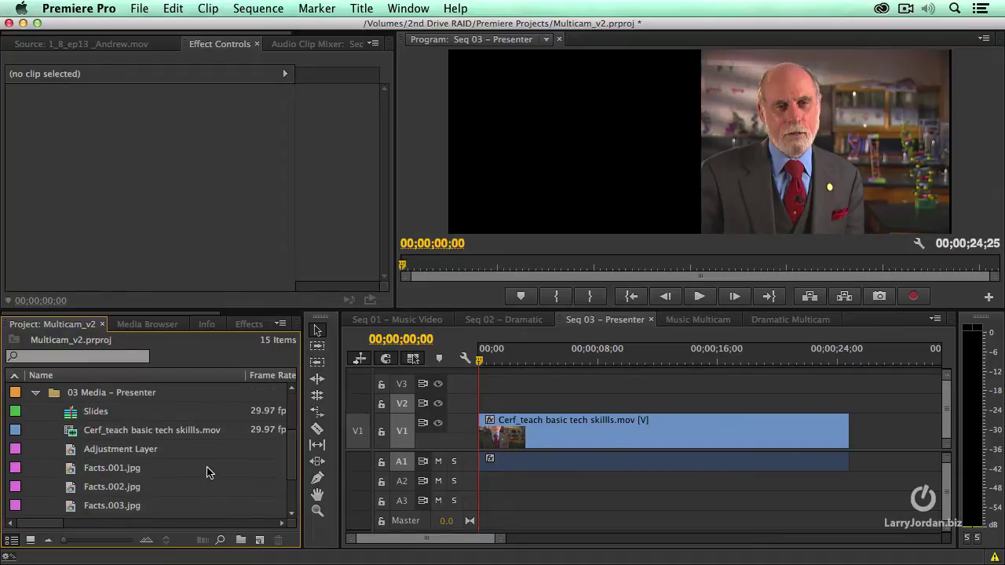
scroll(208, 472, "up", 1)
scroll(208, 472, "down", 1)
Preview slides Facts.001–005.jpg, then load the Slides multicam clip as a source.
double_click(78, 469)
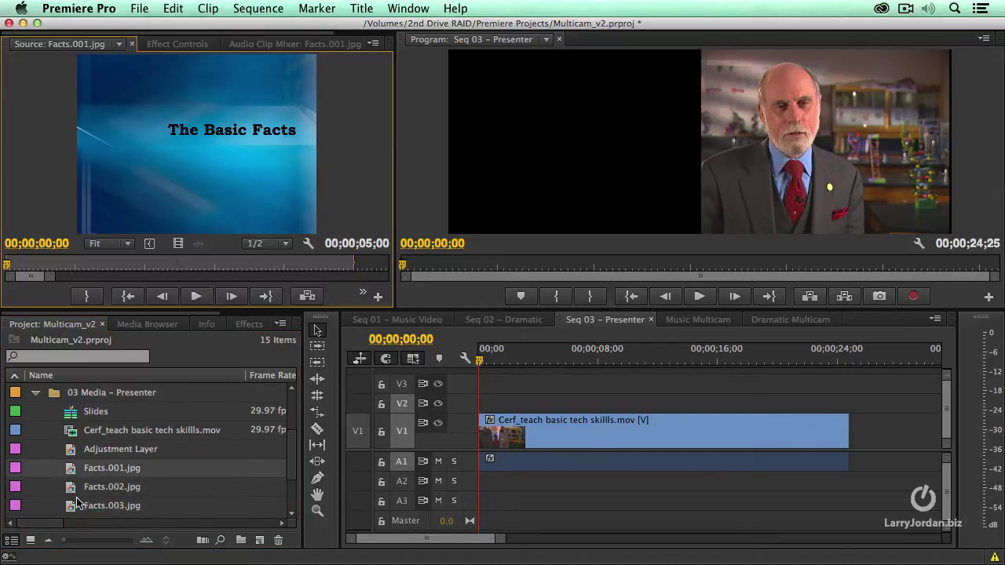
double_click(70, 488)
double_click(71, 507)
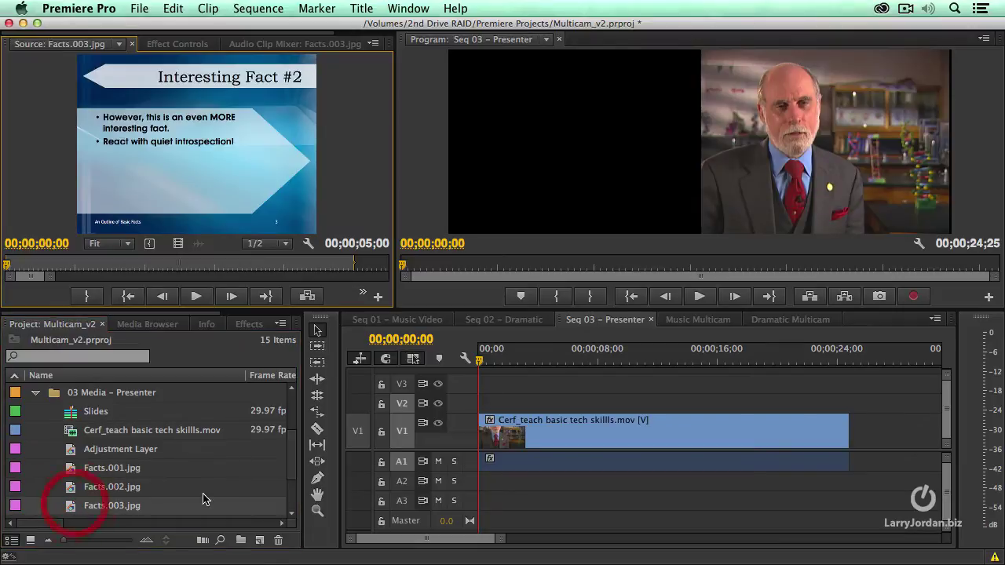
scroll(123, 487, "down", 2)
double_click(76, 490)
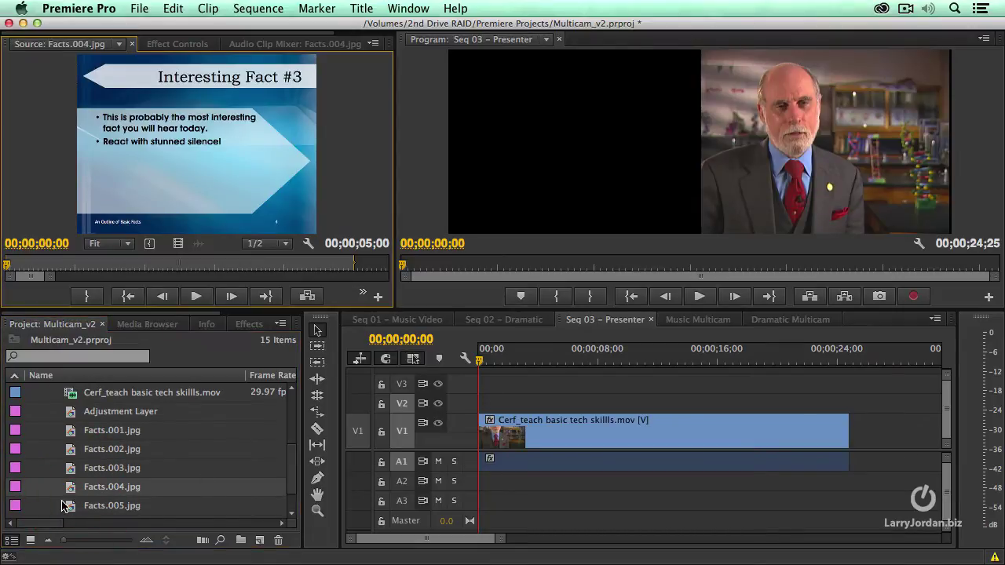
double_click(99, 507)
scroll(166, 486, "up", 5)
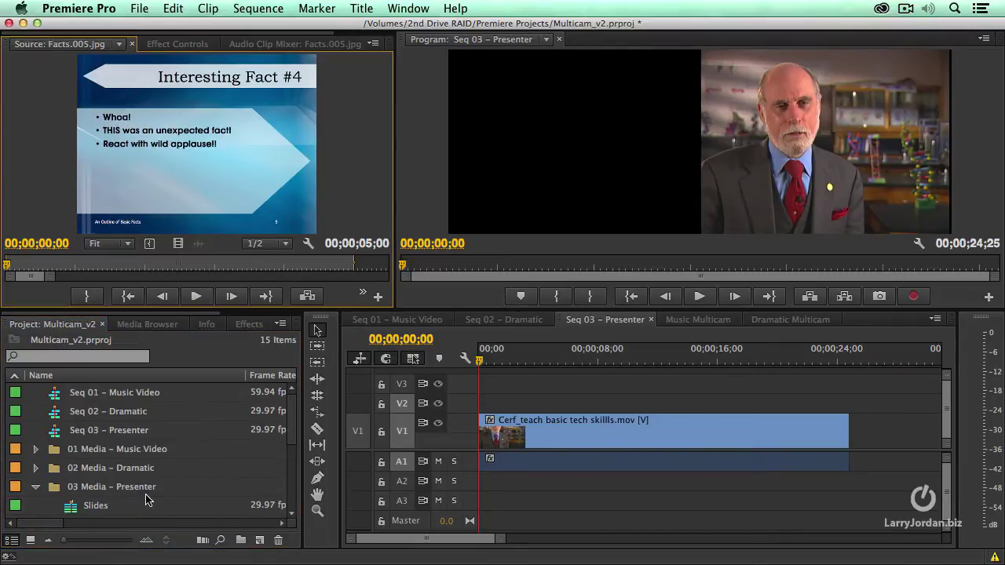
double_click(71, 508)
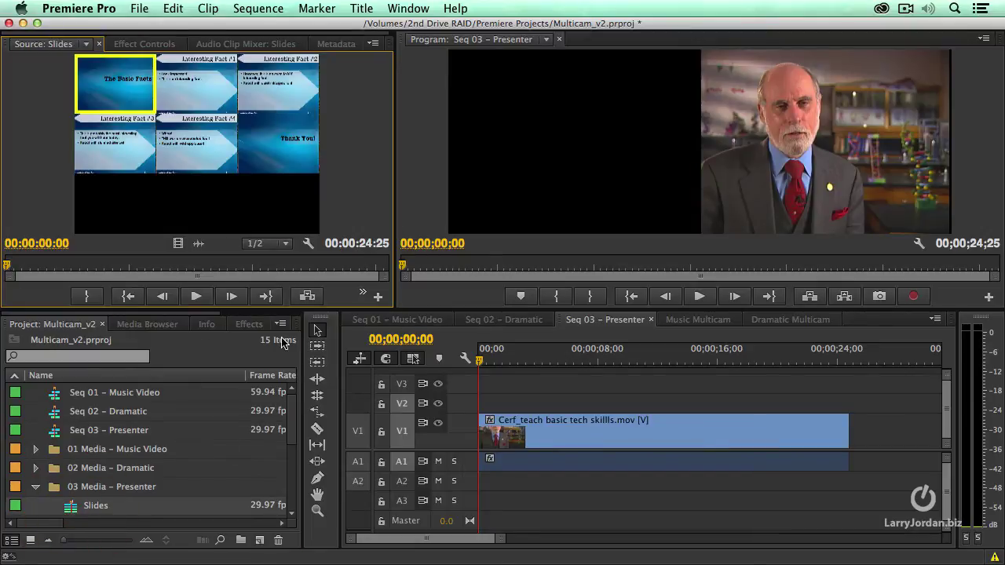
Open Slides in the timeline, test-trim Facts.005.jpg on V5, then undo the trim.
right_click(68, 509)
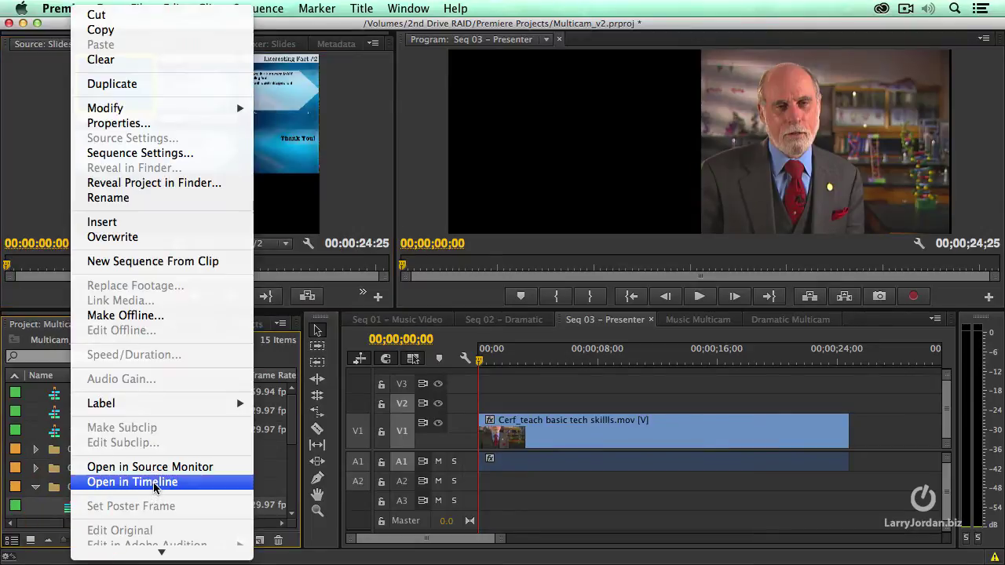
left_click(161, 481)
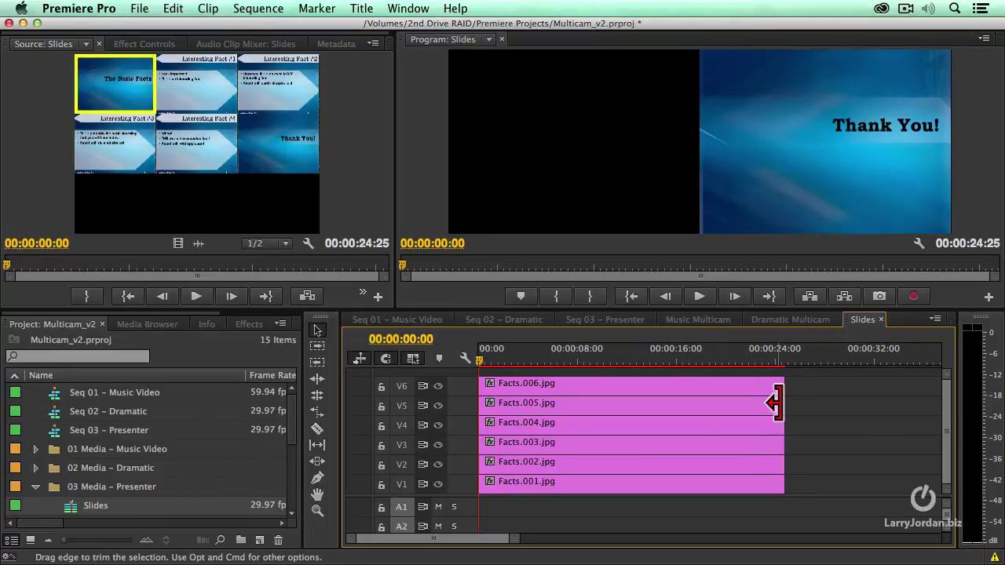
left_click_drag(775, 402, 829, 405)
key("super+z")
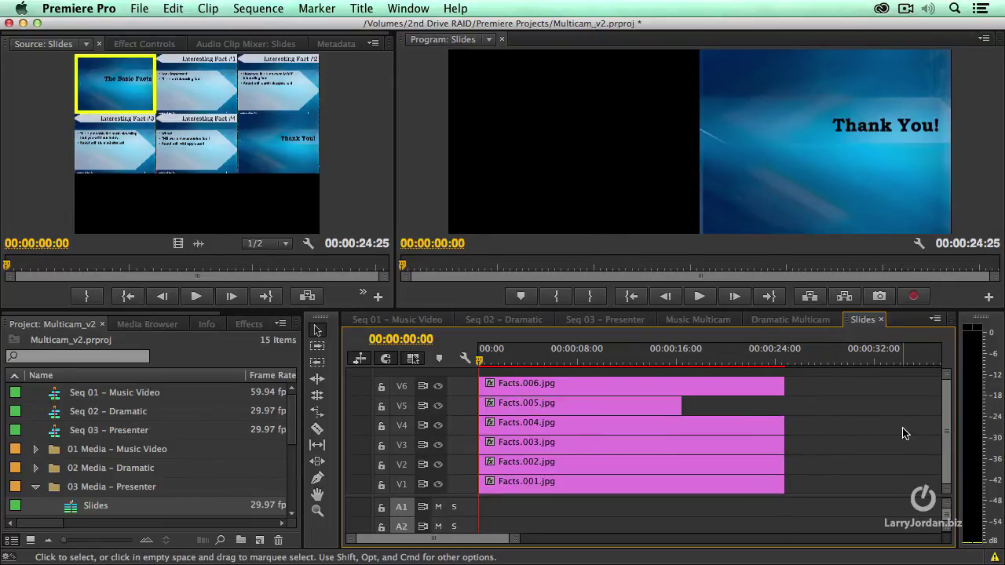
key("super+z")
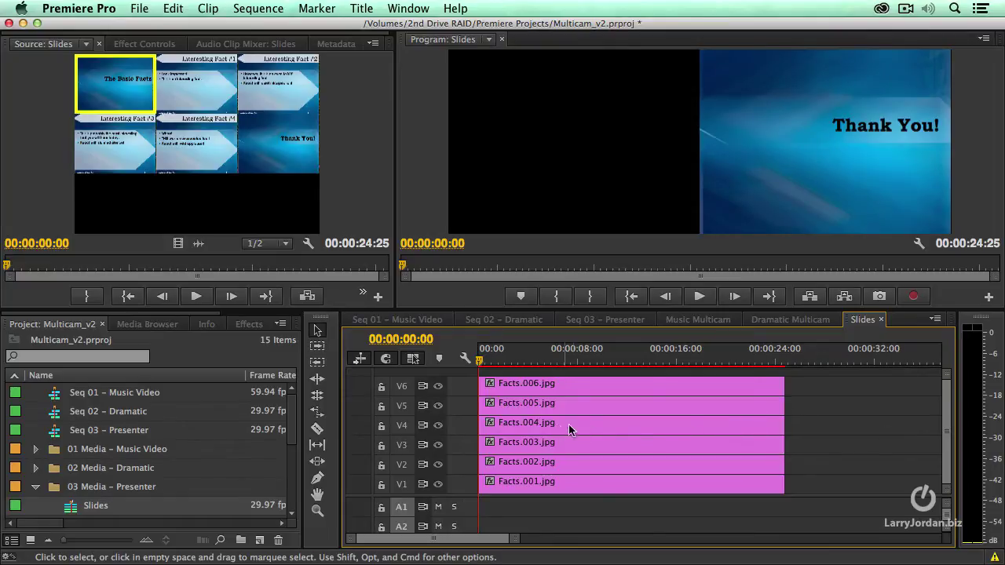
Place the Slides multicam clip on V2 in Seq 03 – Presenter and delete its A2 and A3 audio.
left_click(572, 324)
left_click_drag(70, 512, 485, 407)
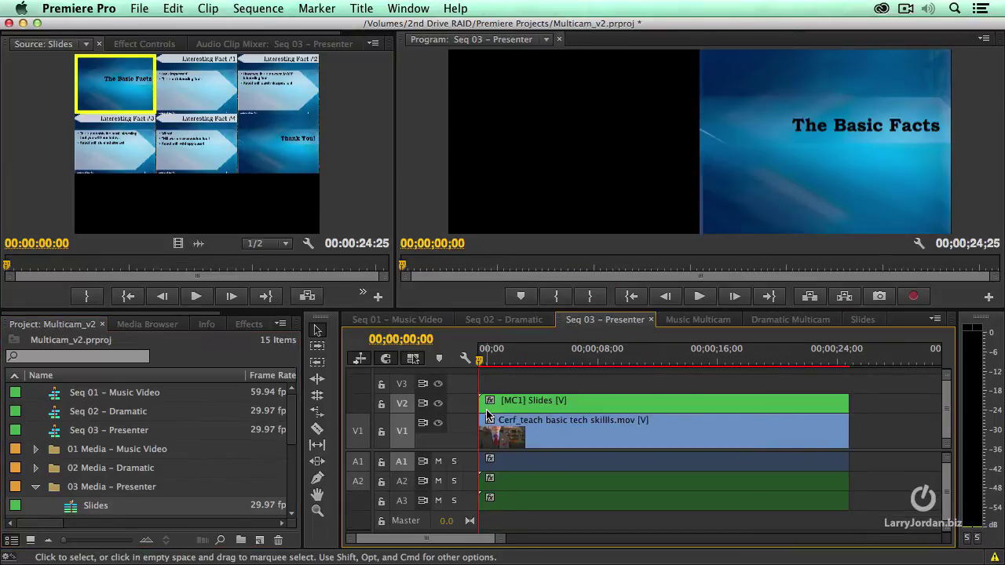
left_click(765, 481)
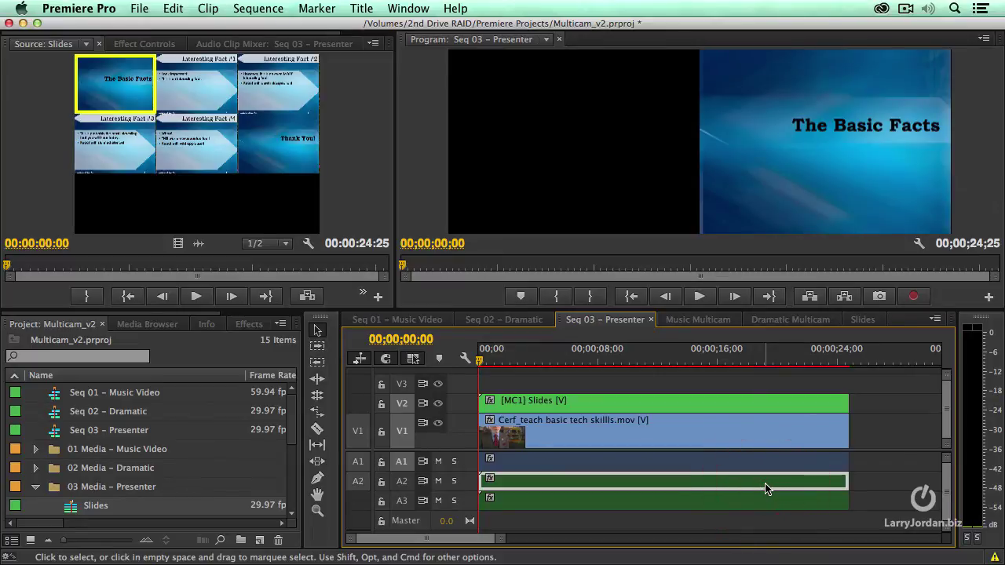
key("Delete")
left_click(780, 504)
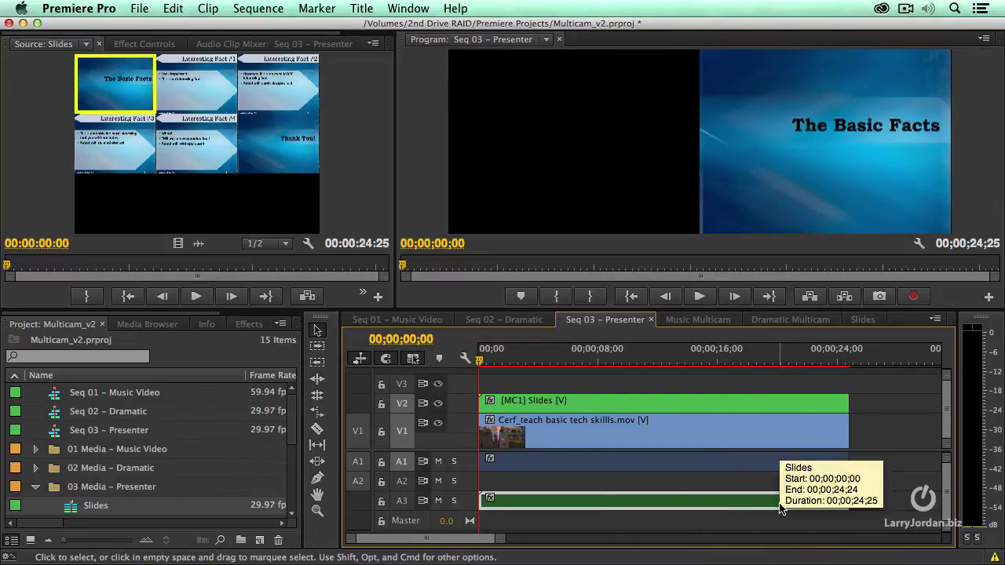
key("Delete")
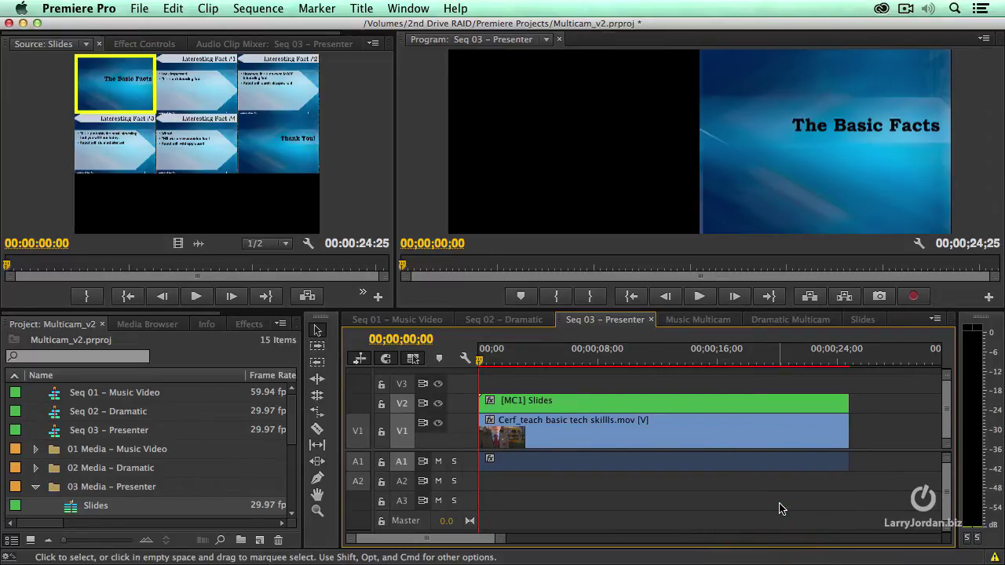
Scrub to about 5, 10 and 16 seconds and select the [MC1] Slides clip on V2.
left_click(558, 359)
left_click(631, 359)
left_click(654, 406)
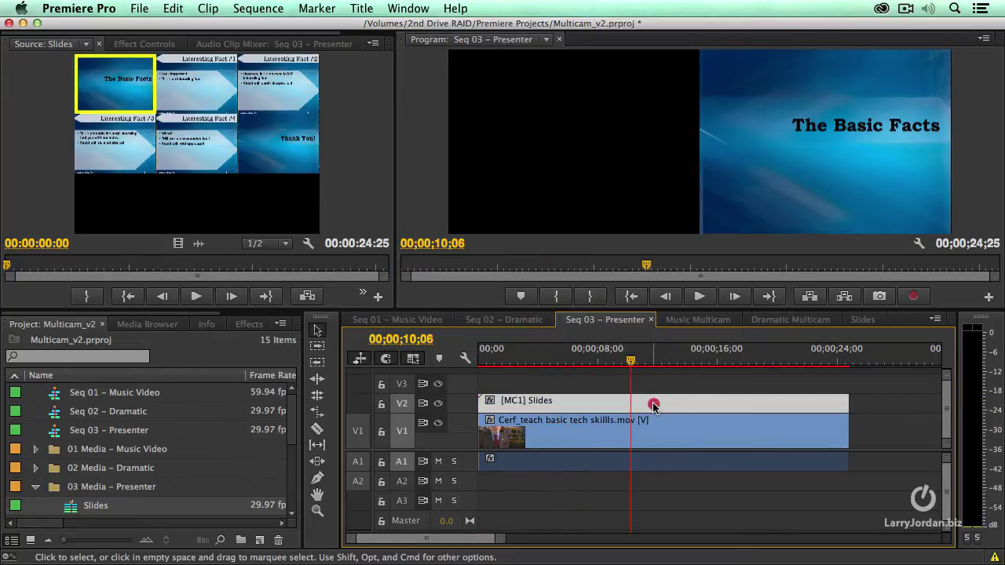
left_click(717, 359)
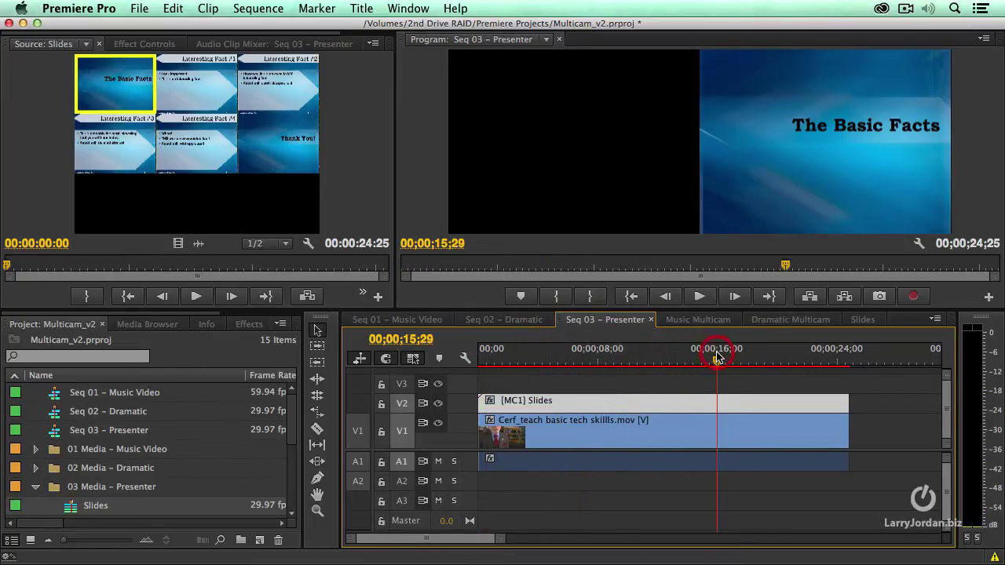
left_click(643, 401)
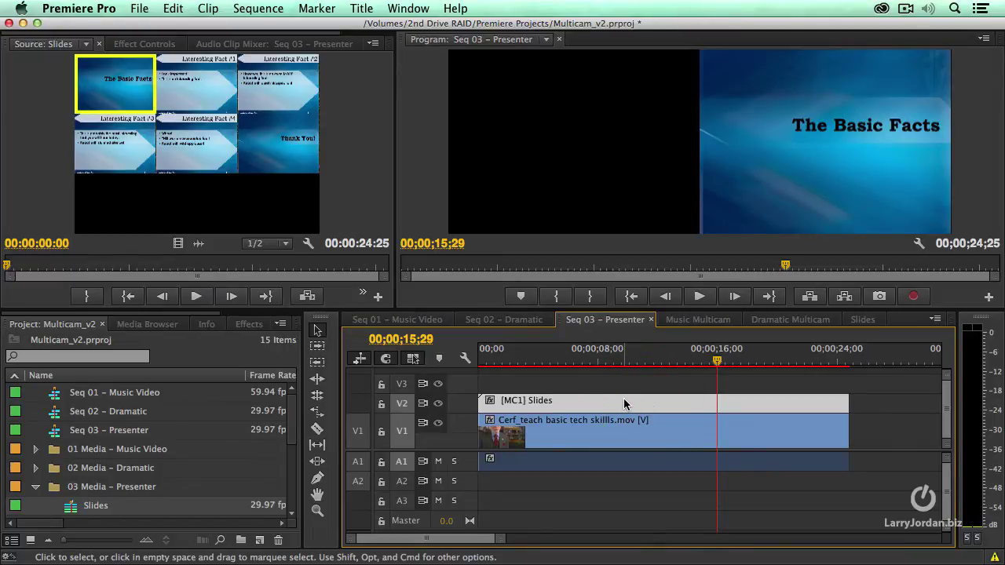
Set the Slides clip's Motion Scale to 35 and Position to 528, 130, then save the project.
left_click(157, 47)
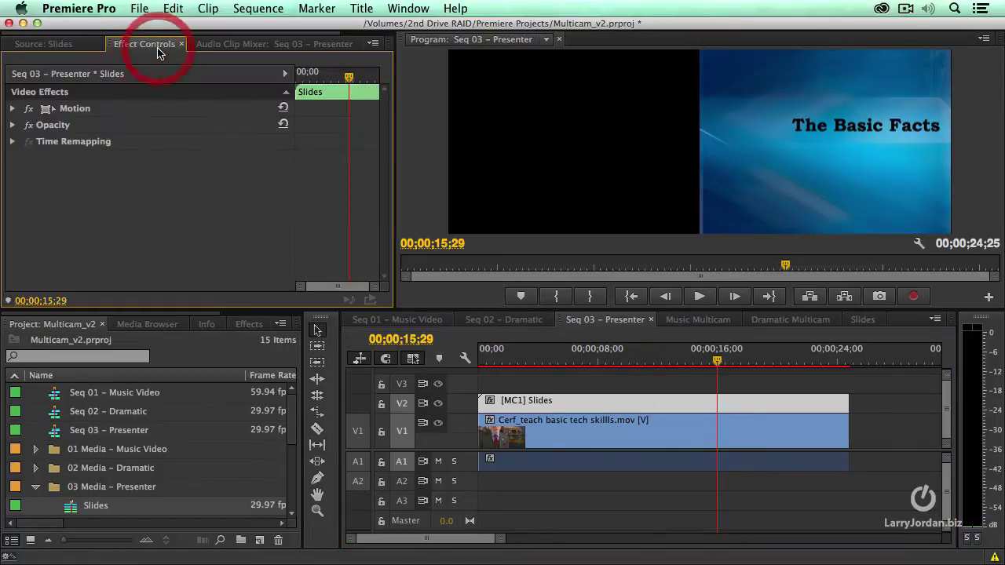
left_click(12, 113)
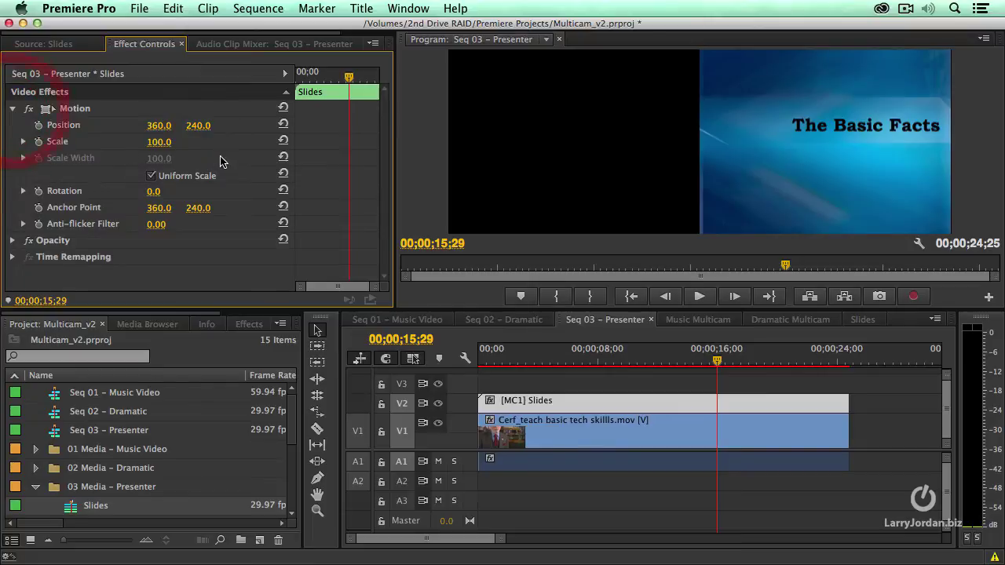
left_click(163, 142)
type("35")
key("Return")
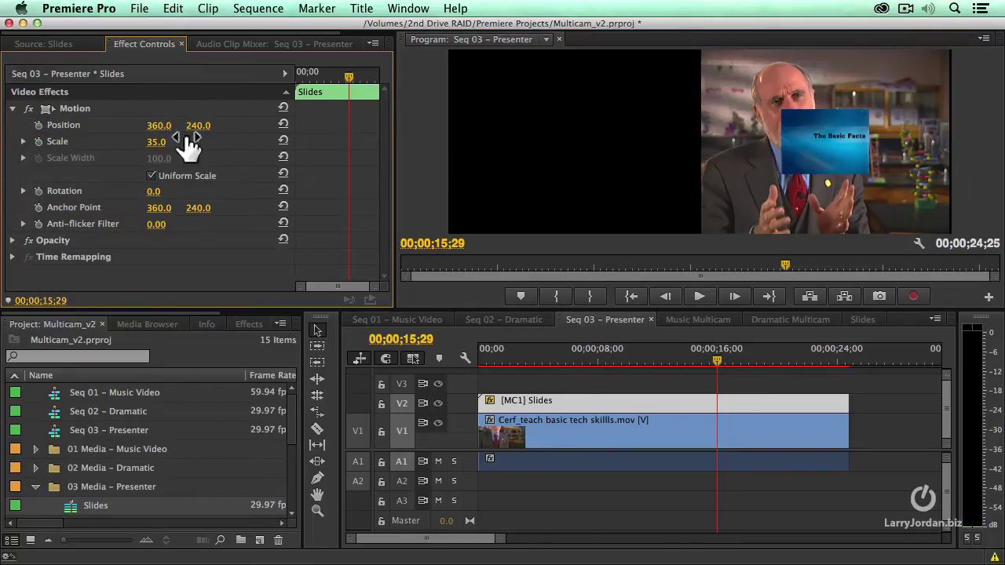
left_click_drag(198, 126, 283, 125)
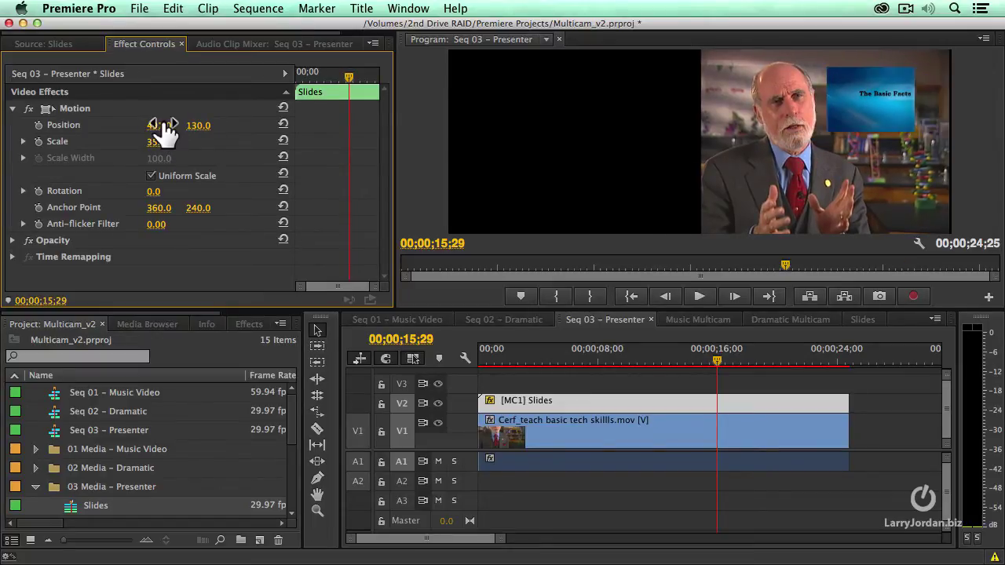
left_click_drag(163, 125, 196, 126)
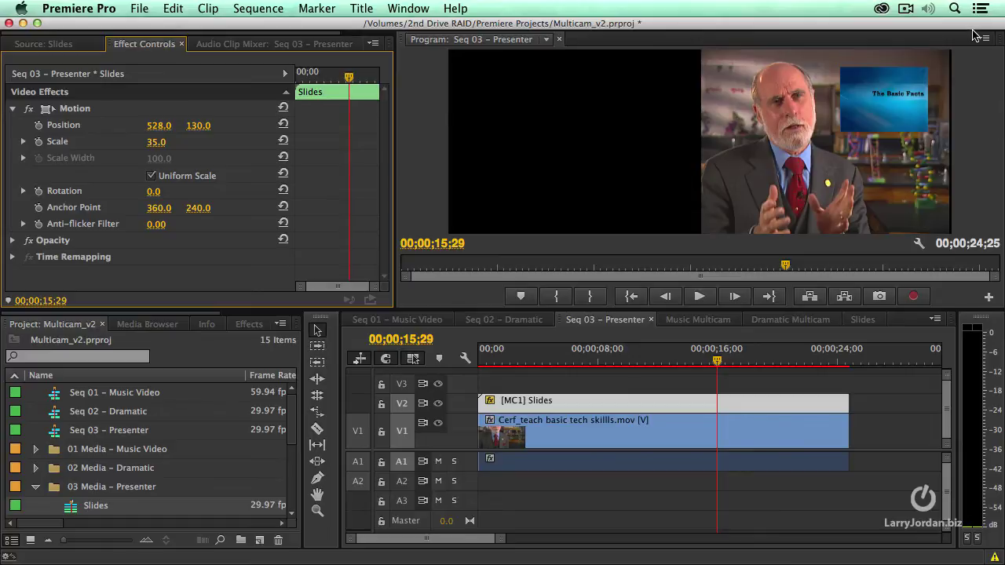
key("super+s")
From the sequence start, switch the Program monitor to Multi-Camera view, untarget V1, and play.
left_click(479, 359)
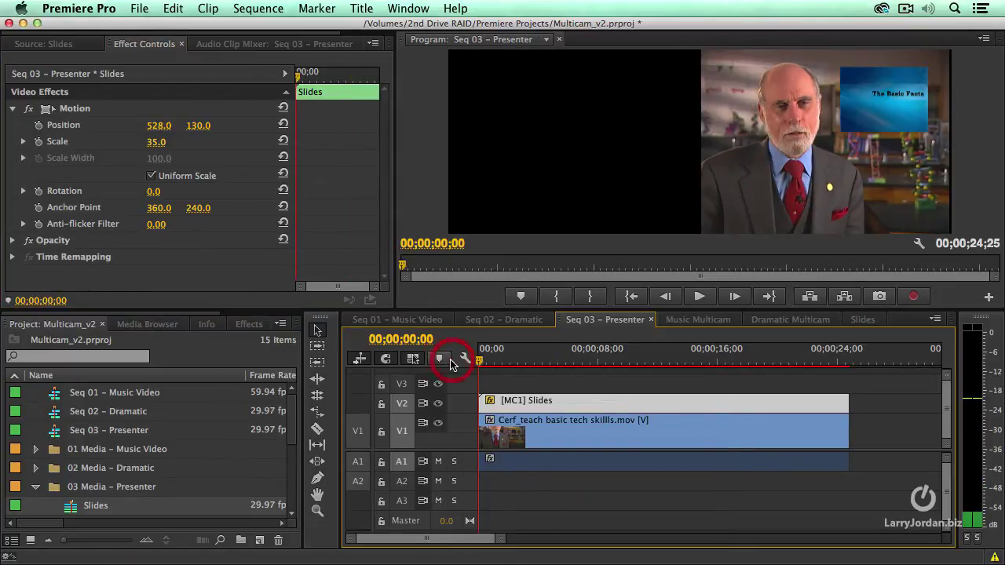
left_click(511, 408)
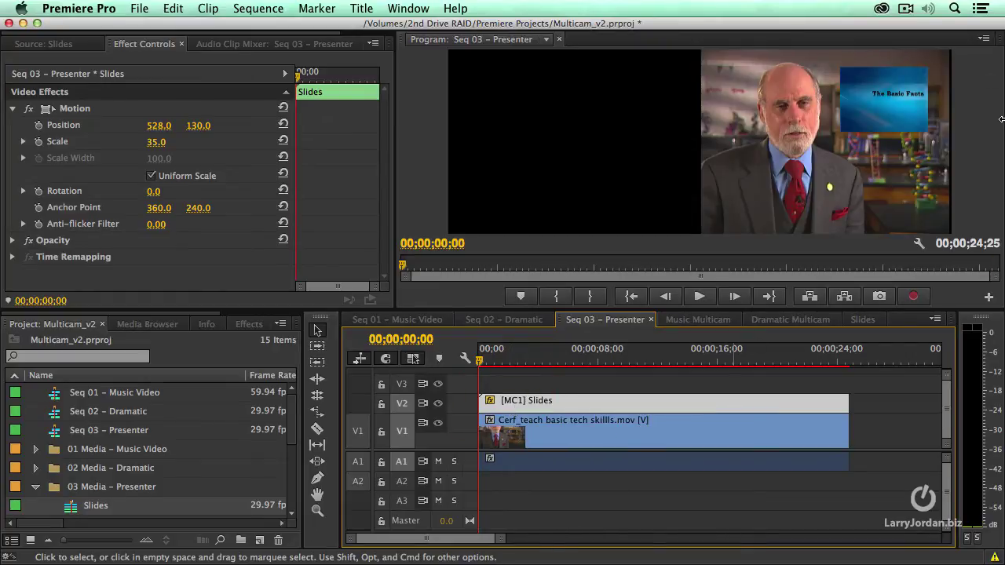
left_click(984, 38)
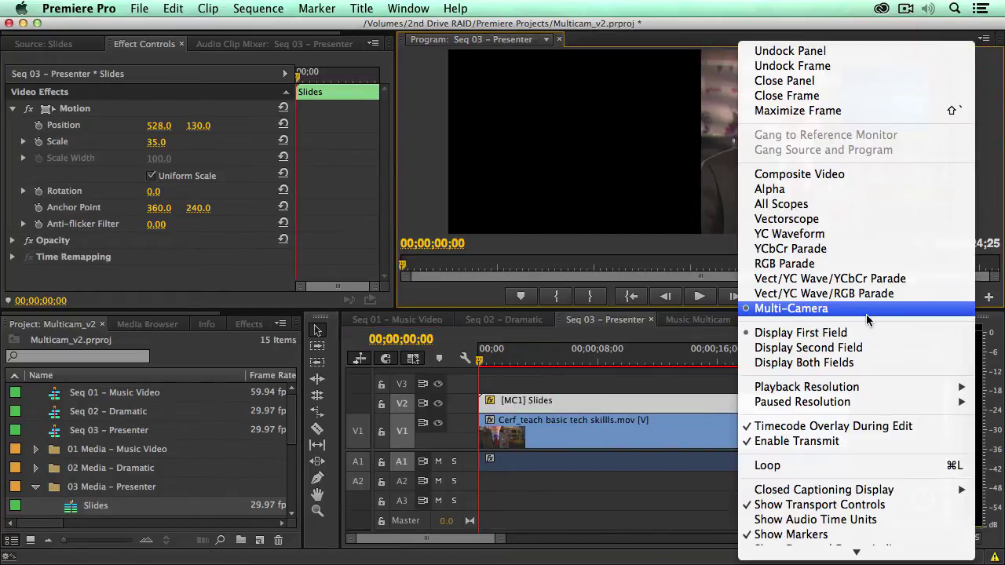
scroll(864, 401, "down", 5)
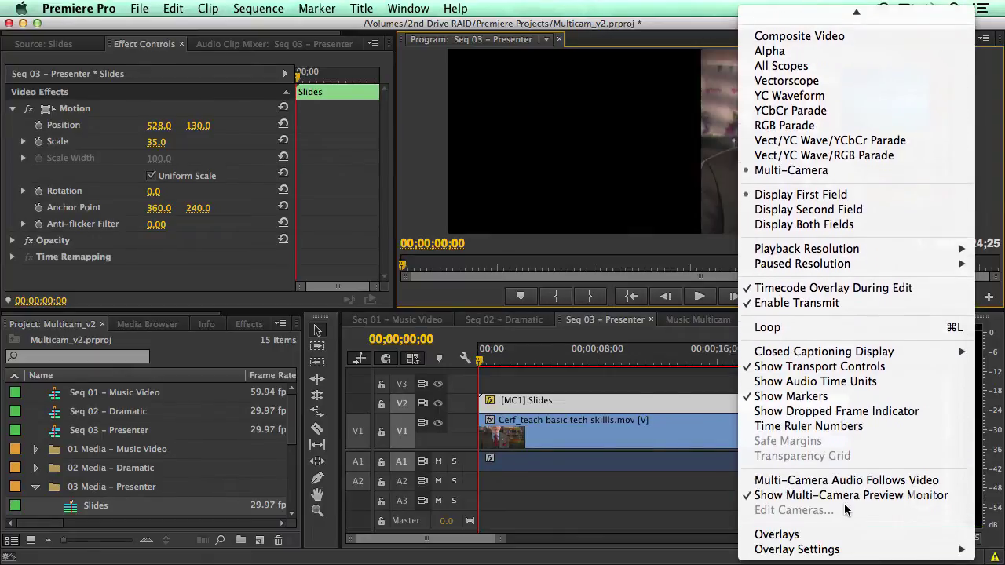
left_click(564, 412)
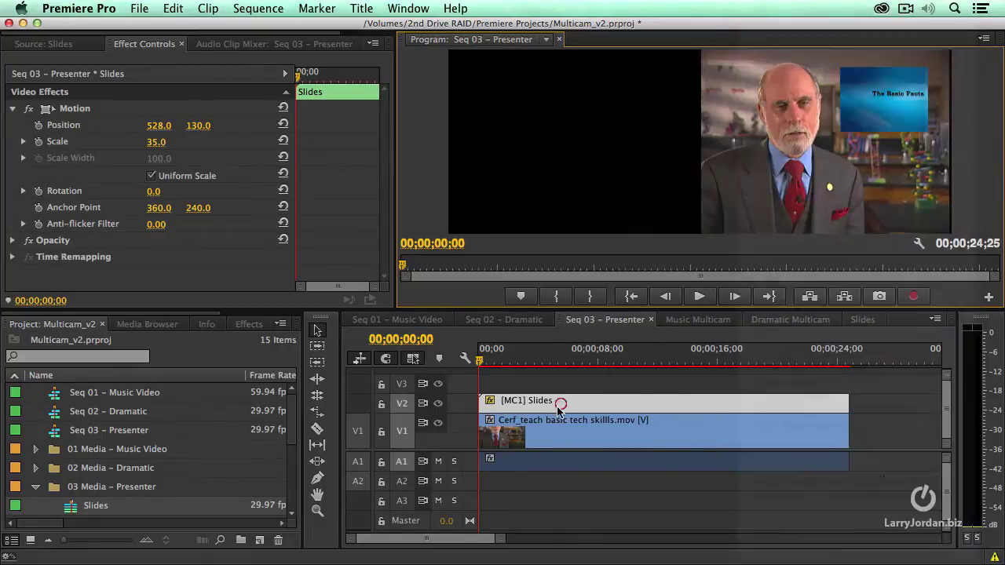
left_click(400, 435)
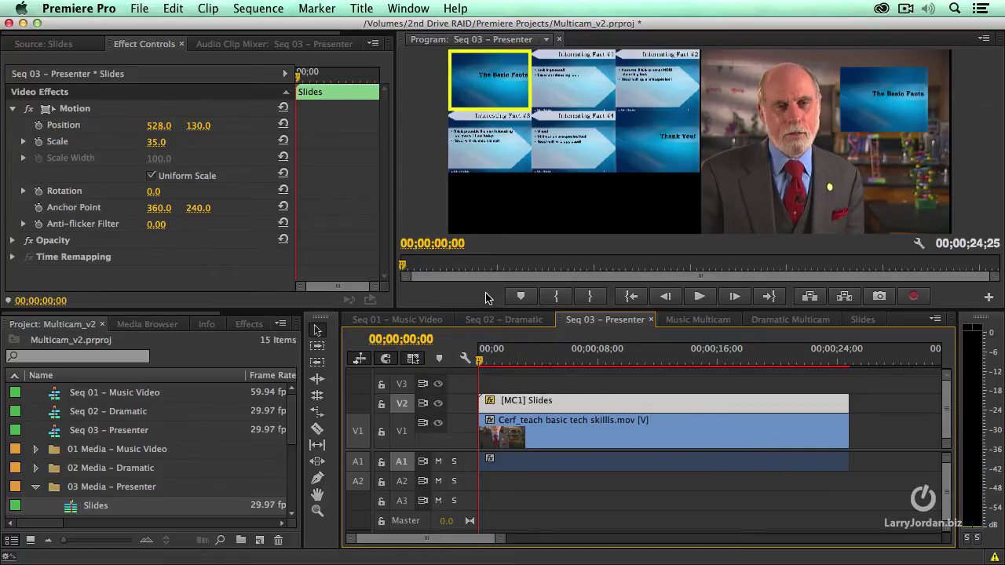
key("space")
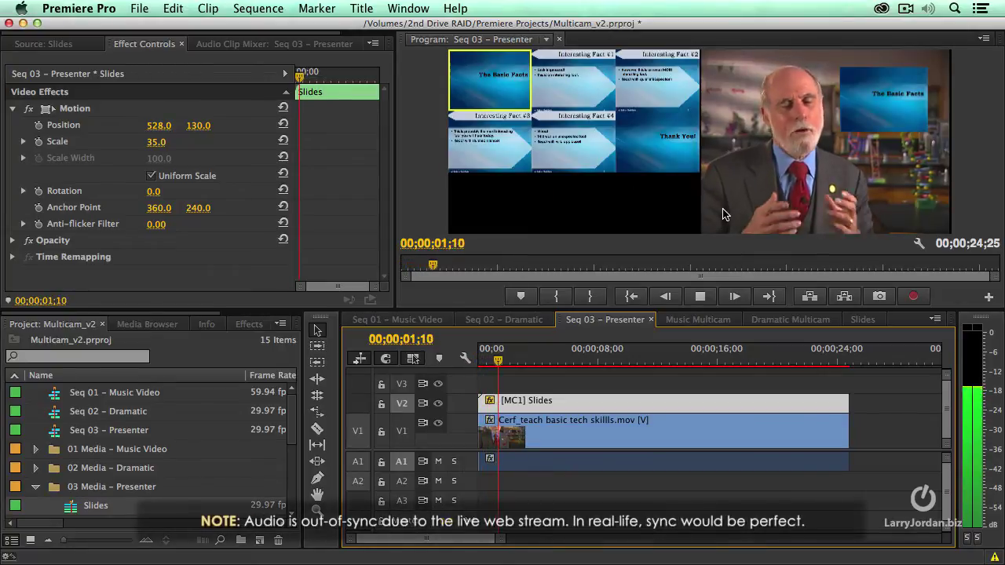
Cut live to Interesting Fact #1, #2, #3, #4, then Thank You! angles during playback.
left_click(584, 81)
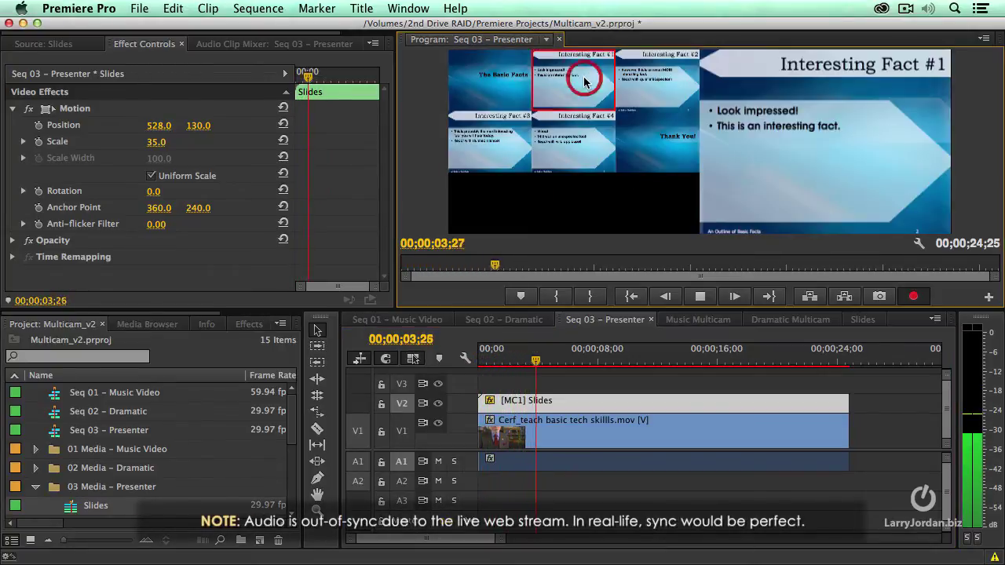
left_click(654, 76)
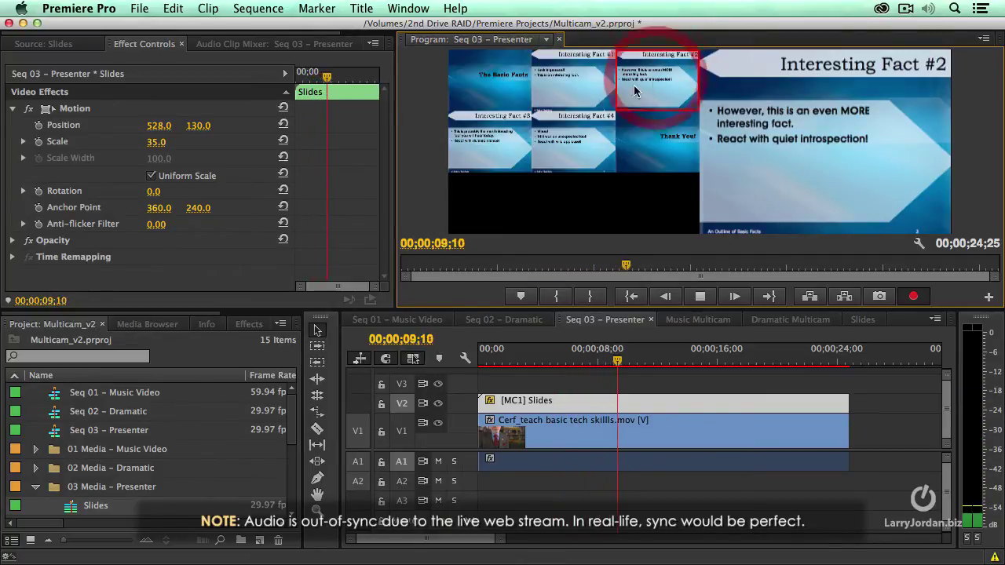
left_click(471, 161)
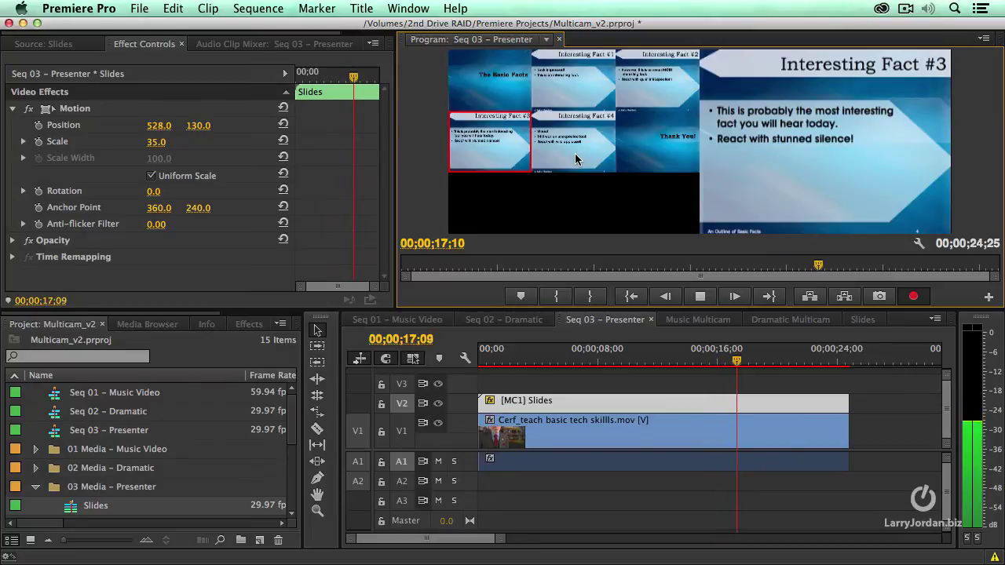
left_click(575, 157)
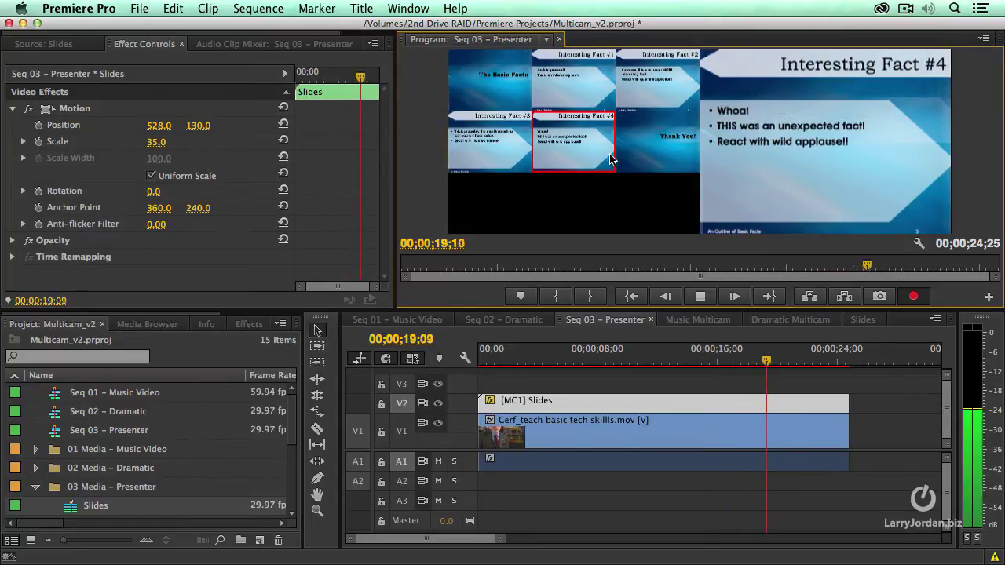
left_click(659, 154)
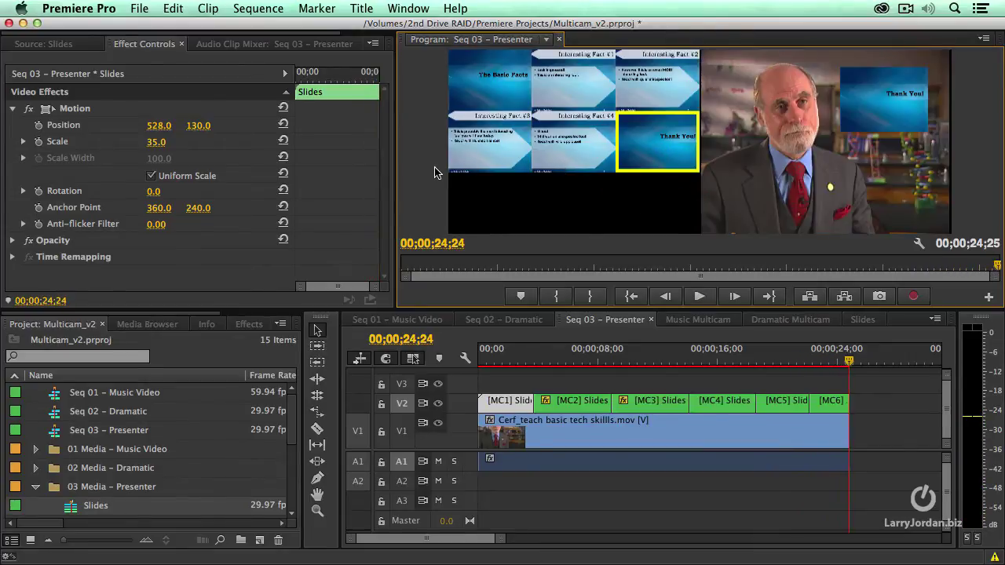
left_click(494, 361)
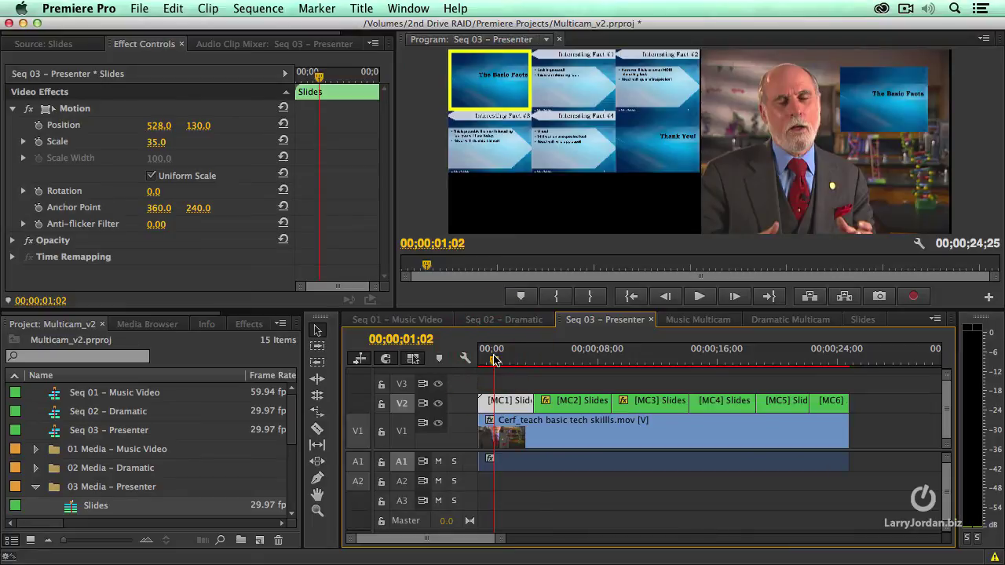
left_click(550, 360)
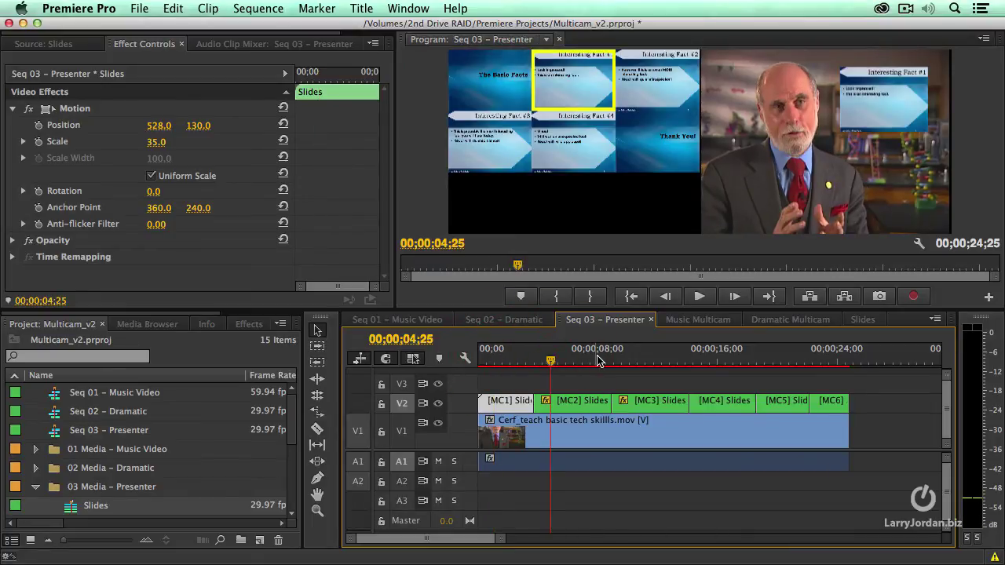
left_click_drag(602, 360, 703, 359)
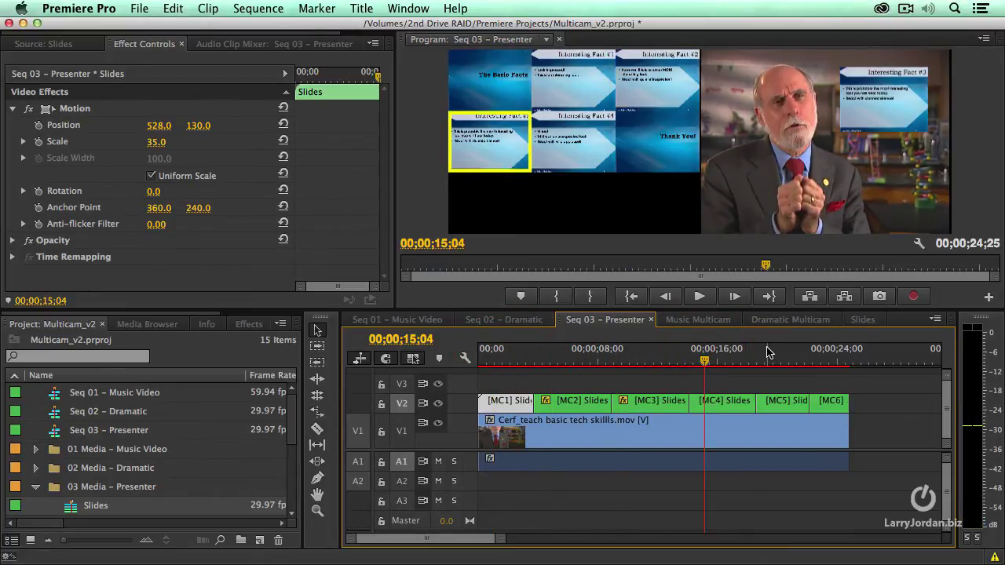
left_click_drag(768, 352, 814, 358)
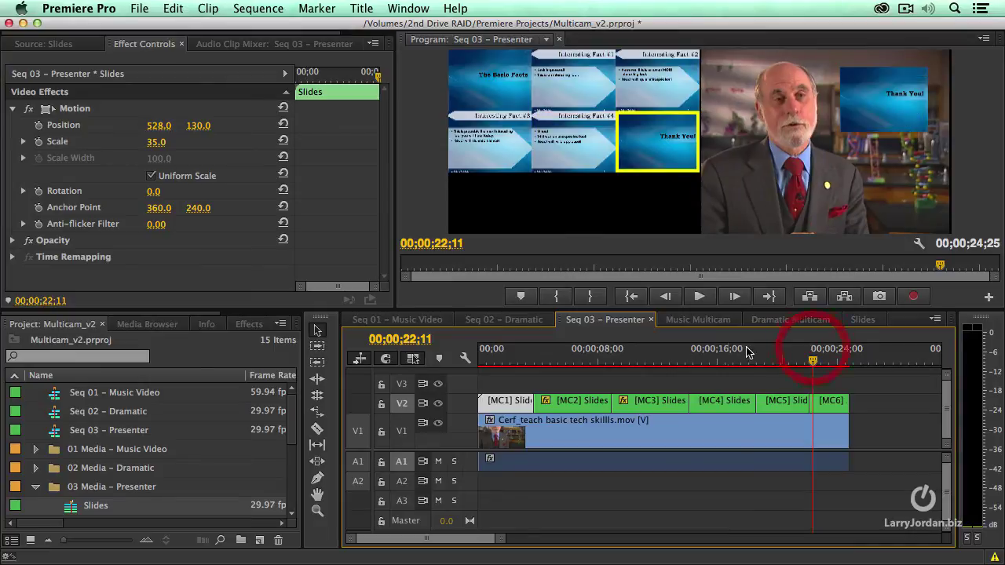
left_click(484, 362)
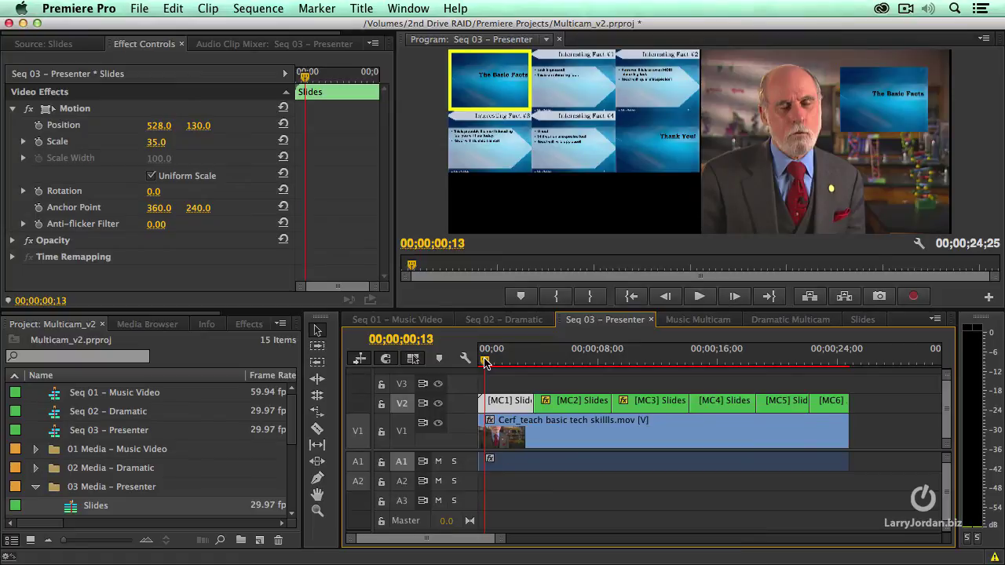
Turn targeting for the V1 presenter track off and back on.
left_click(402, 431)
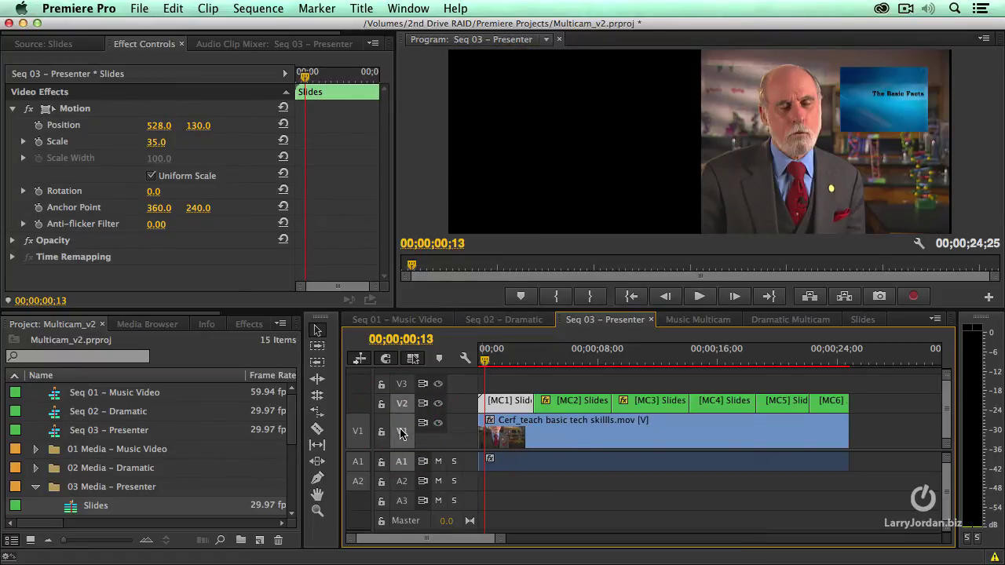
left_click(402, 432)
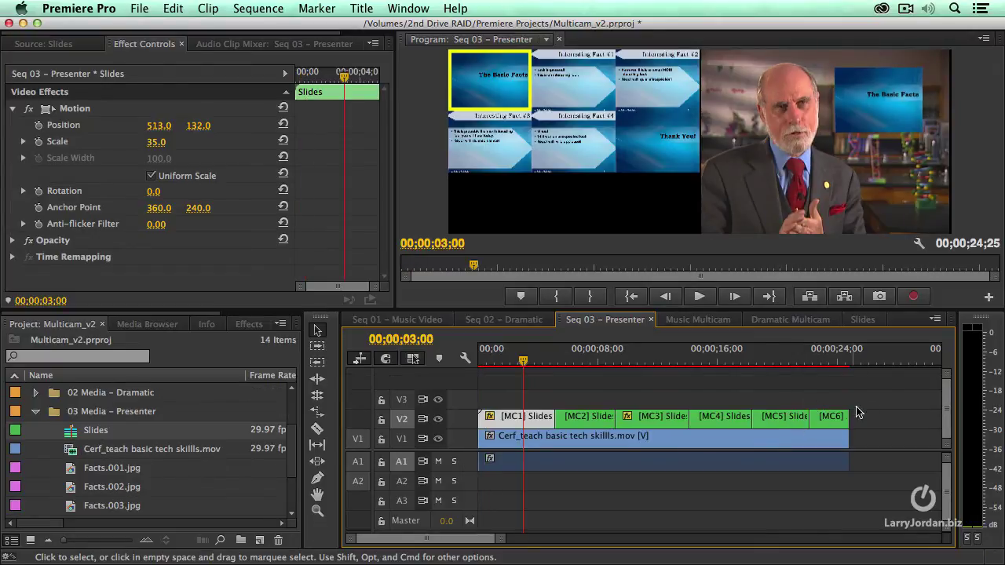
Add default dissolves to all V2 slide clips with Cmd+D and play from about 4 seconds.
left_click_drag(873, 398, 474, 430)
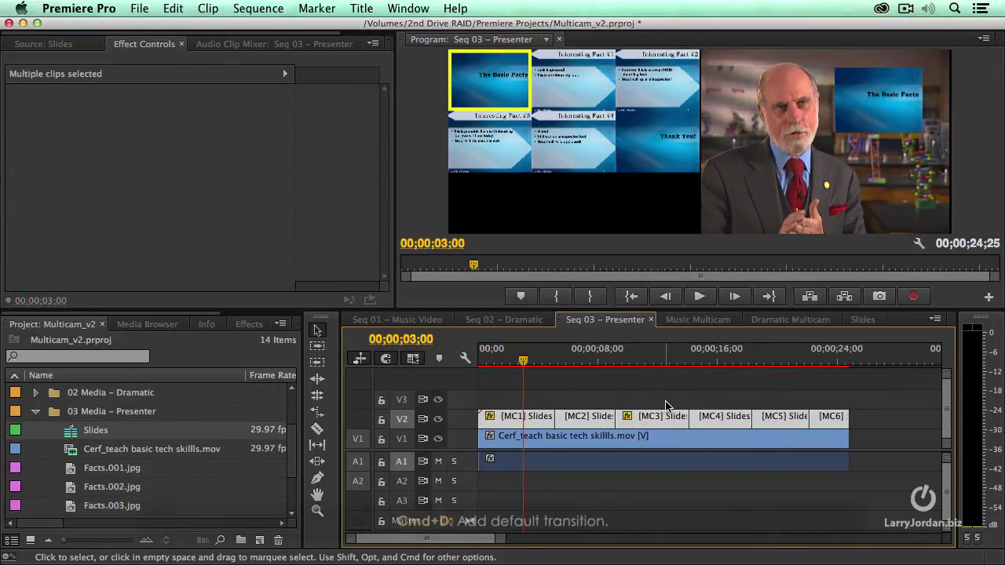
key("super+d")
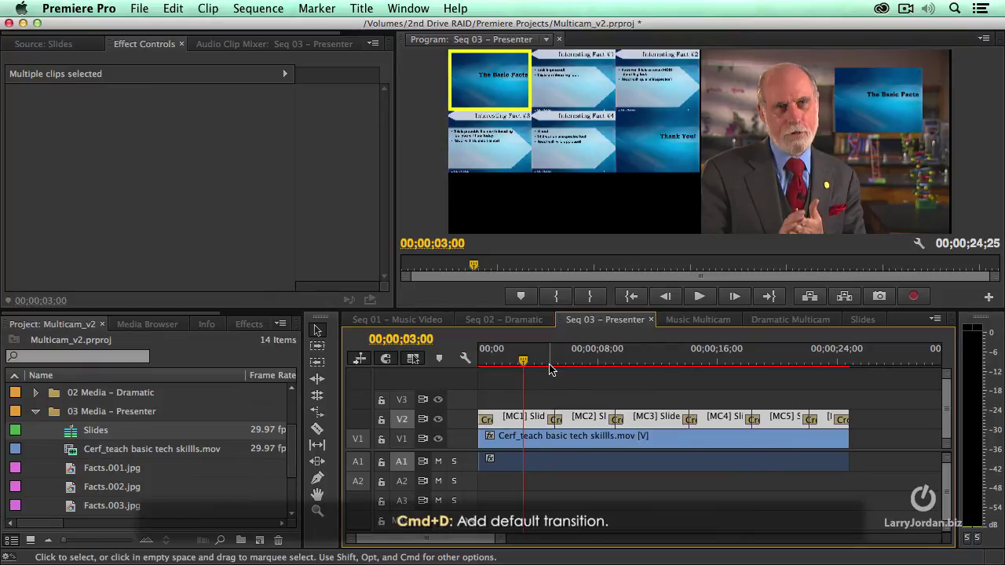
left_click(548, 361)
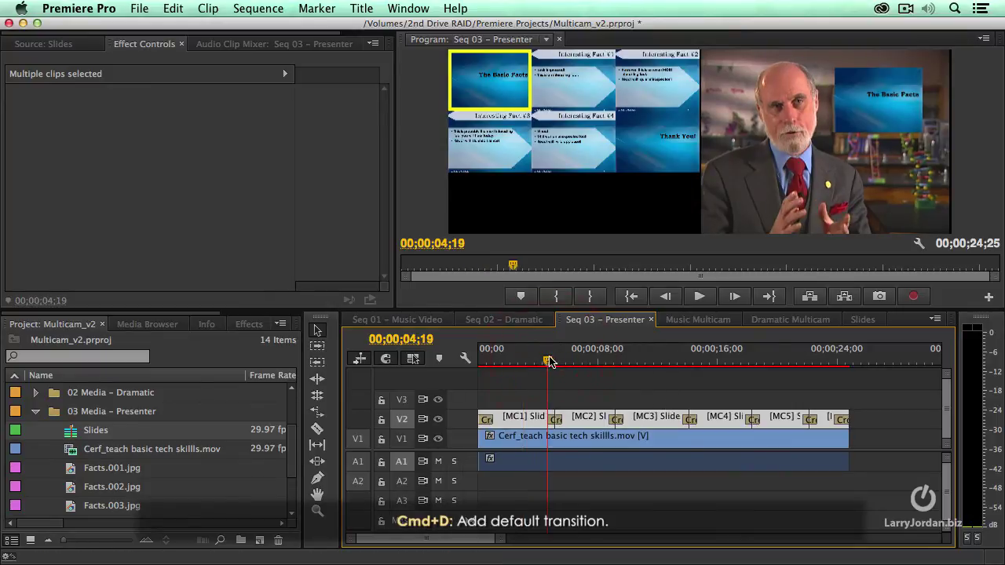
key("space")
key("space")
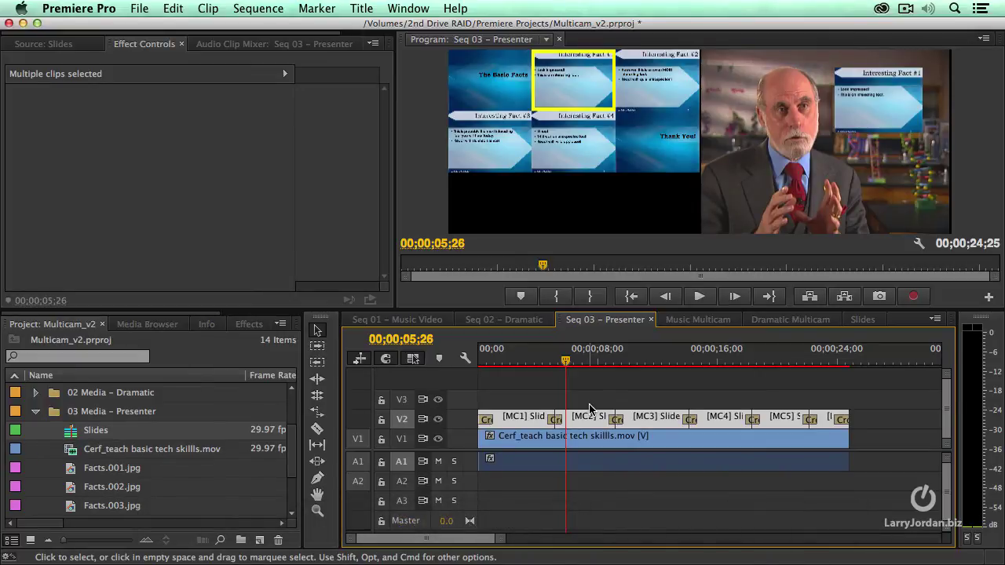
Search Effects for 'drop' and apply Drop Shadow to the slide clip.
left_click(250, 325)
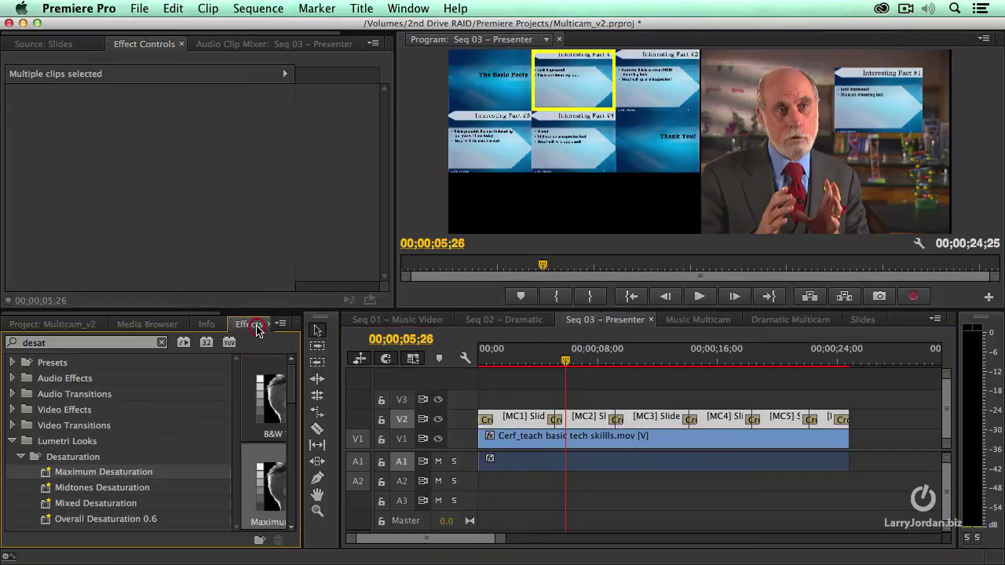
double_click(88, 343)
type("drop")
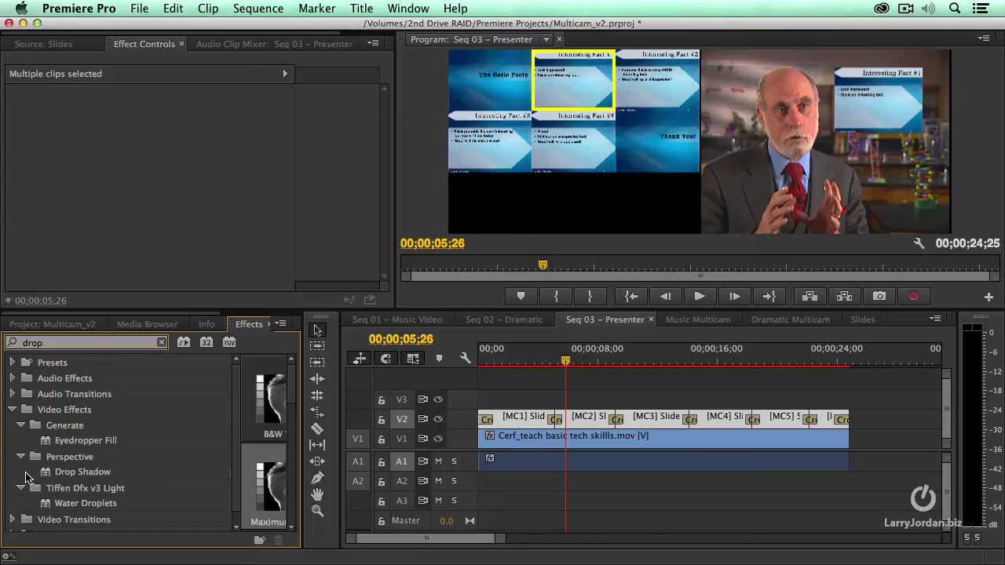
left_click(48, 473)
left_click_drag(46, 476, 515, 418)
left_click(566, 373)
On the first slide clip, set Drop Shadow opacity to 80% and distance to 29.
left_click(519, 351)
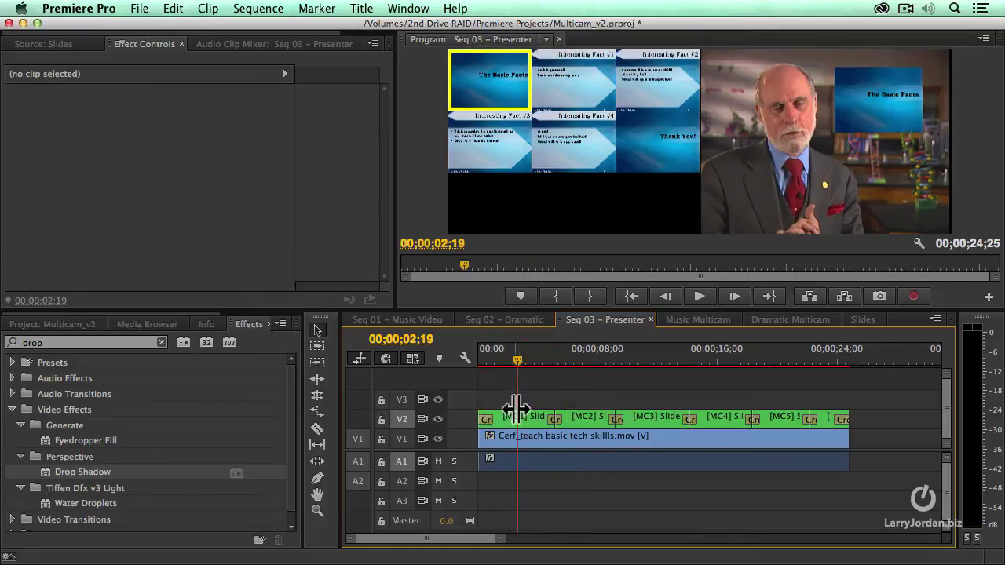
left_click(519, 420)
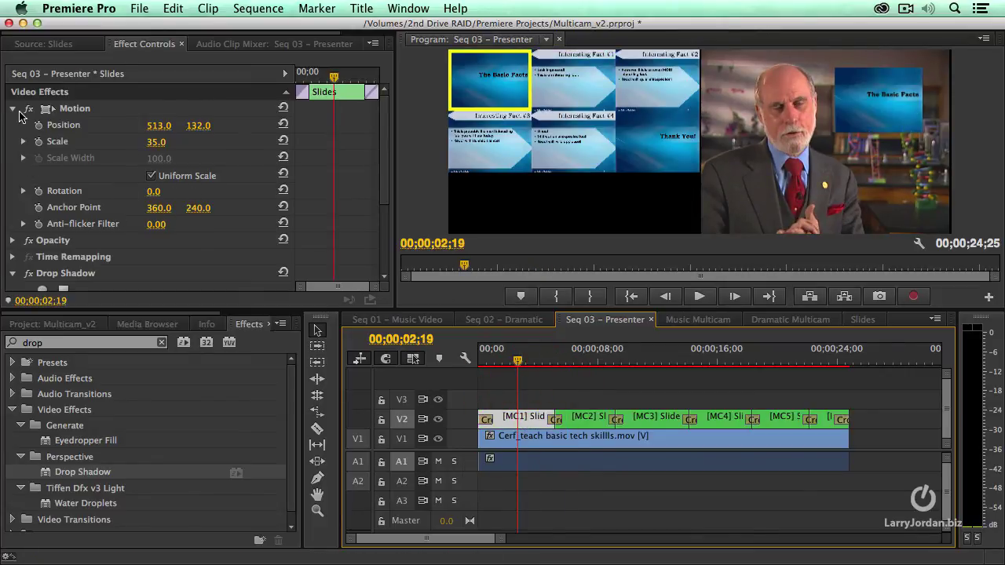
left_click(13, 108)
left_click(152, 209)
type("80")
key("Return")
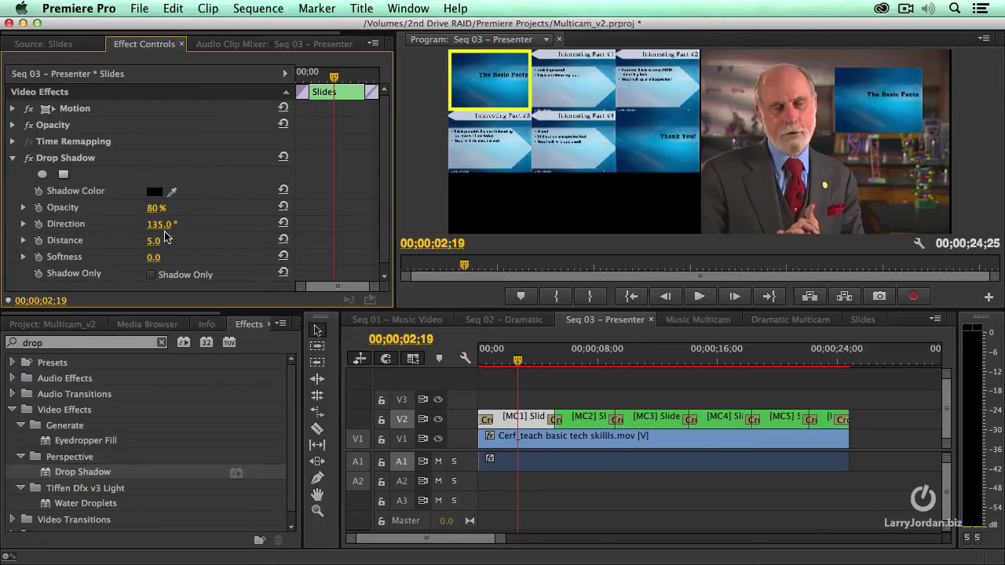
left_click_drag(153, 241, 222, 257)
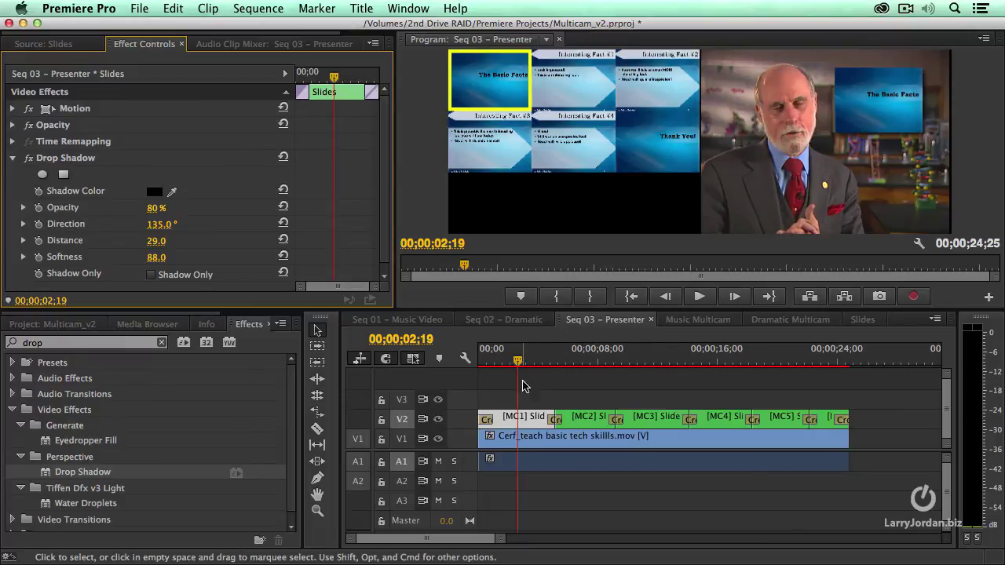
Paste the first slide's Drop Shadow onto the other V2 slide clips with Paste Attributes.
left_click(525, 424)
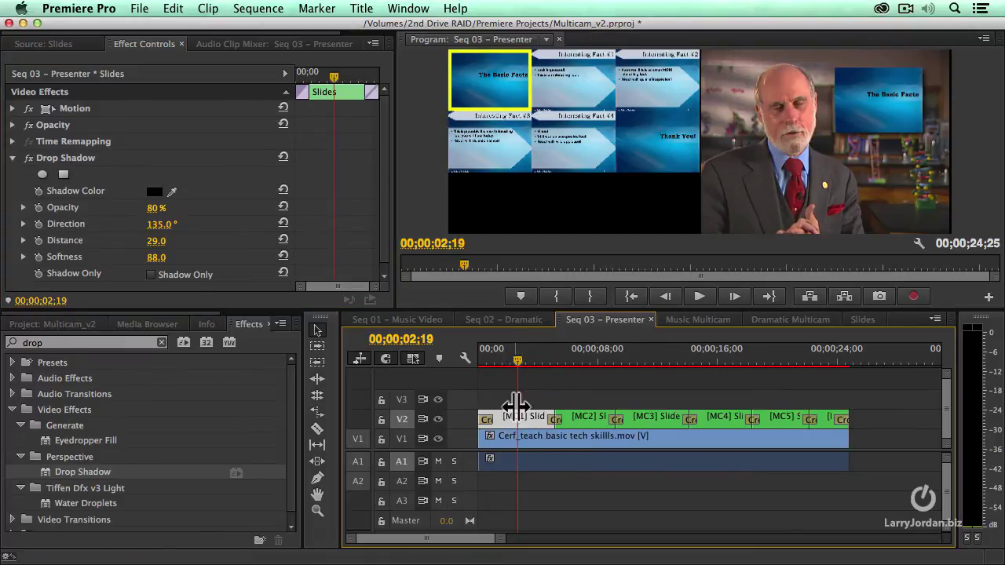
left_click_drag(584, 389, 881, 411)
left_click(173, 8)
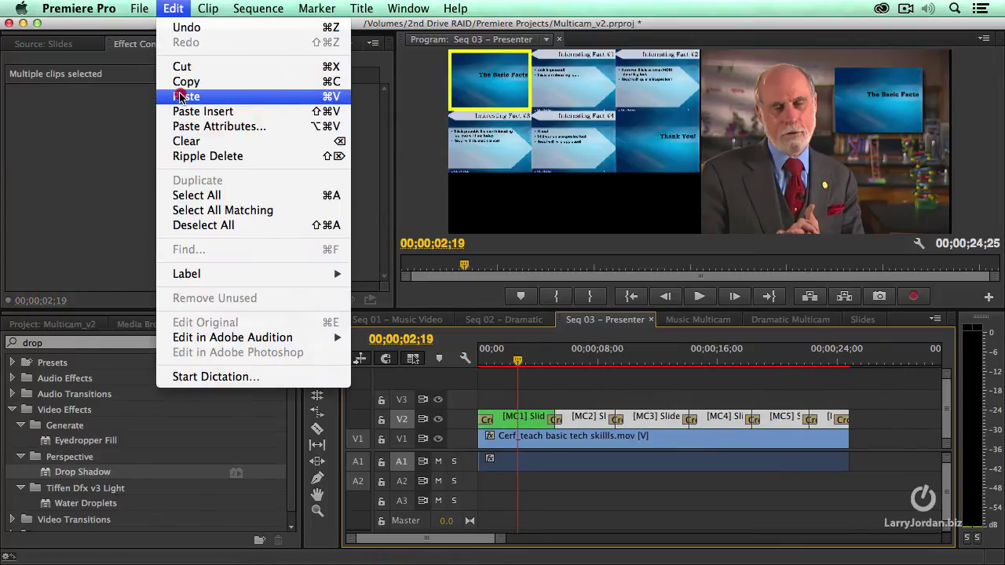
left_click(189, 125)
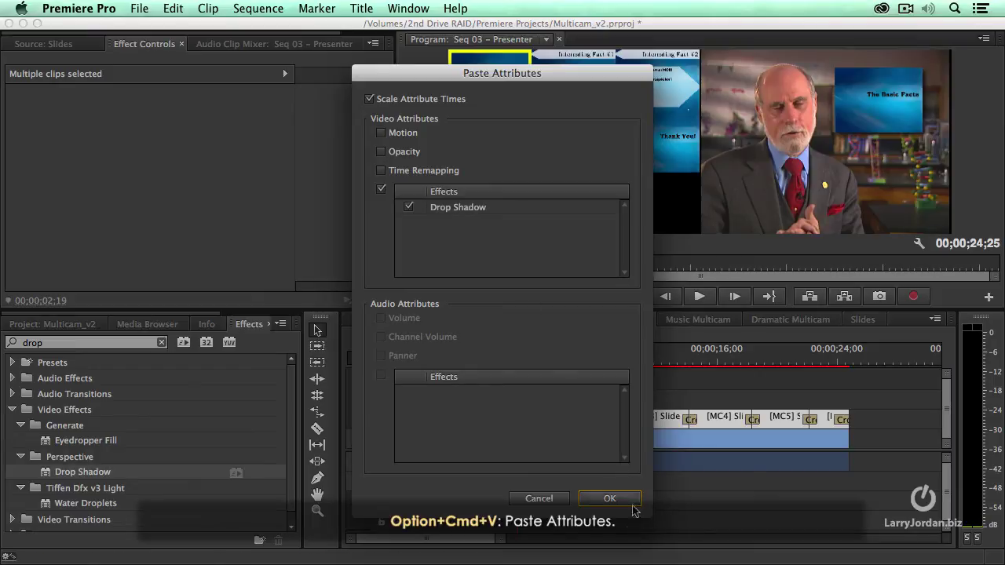
left_click(605, 499)
Check the shadow at about 7, 10 and 16 seconds, then return to the sequence start.
left_click(582, 358)
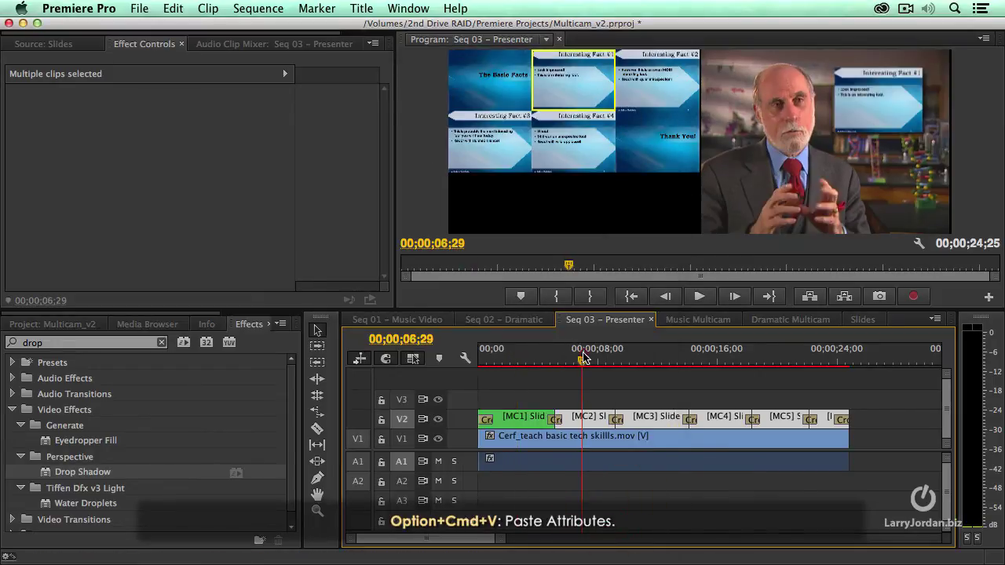
left_click(634, 358)
left_click(719, 359)
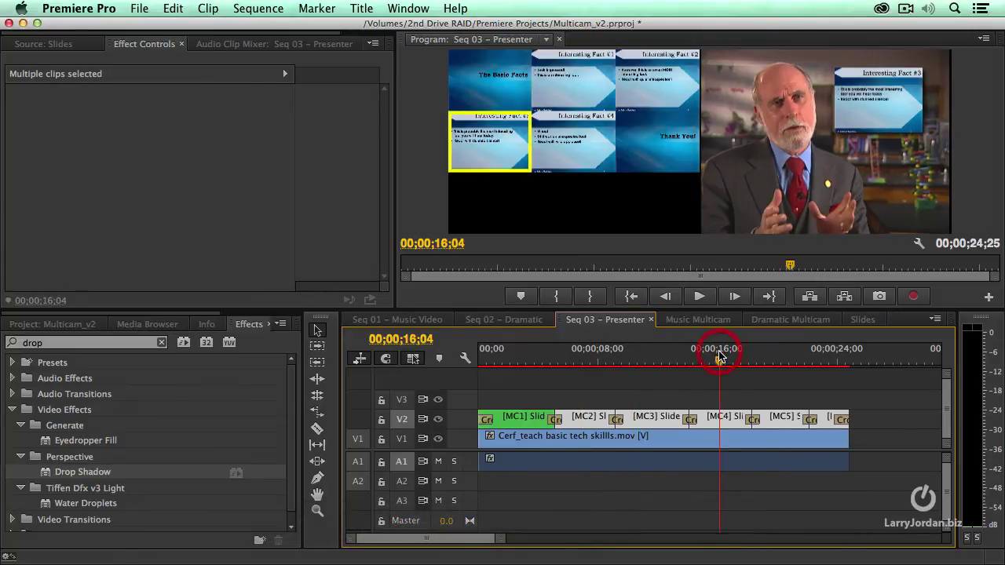
key("Home")
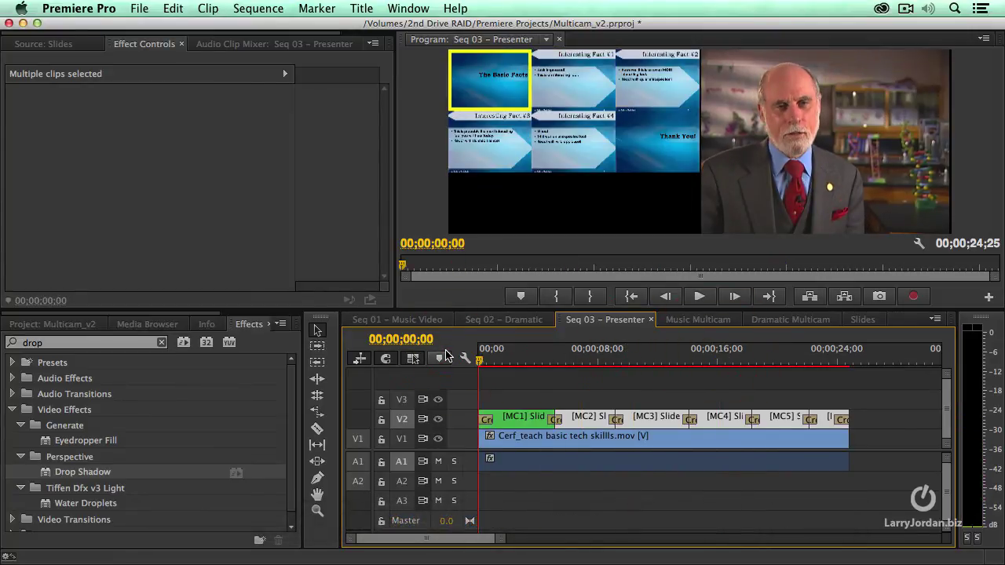
left_click(436, 340)
left_click(660, 207)
key("grave")
key("space")
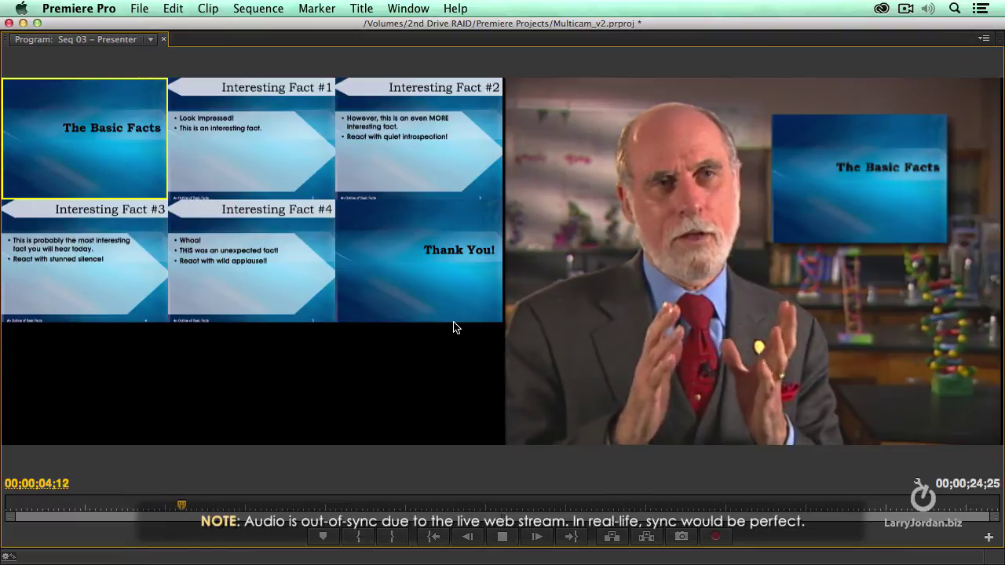
key("2")
key("space")
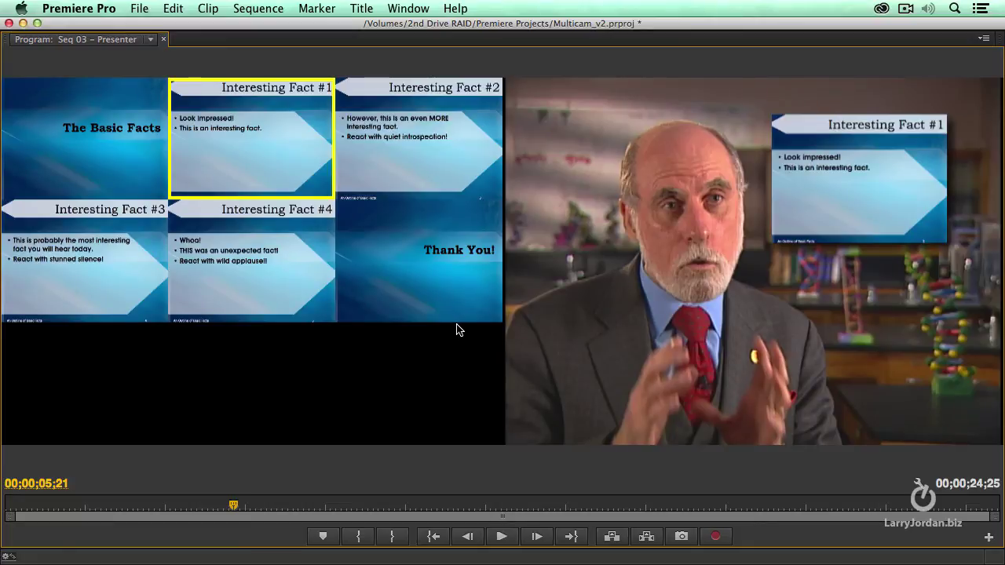
key("grave")
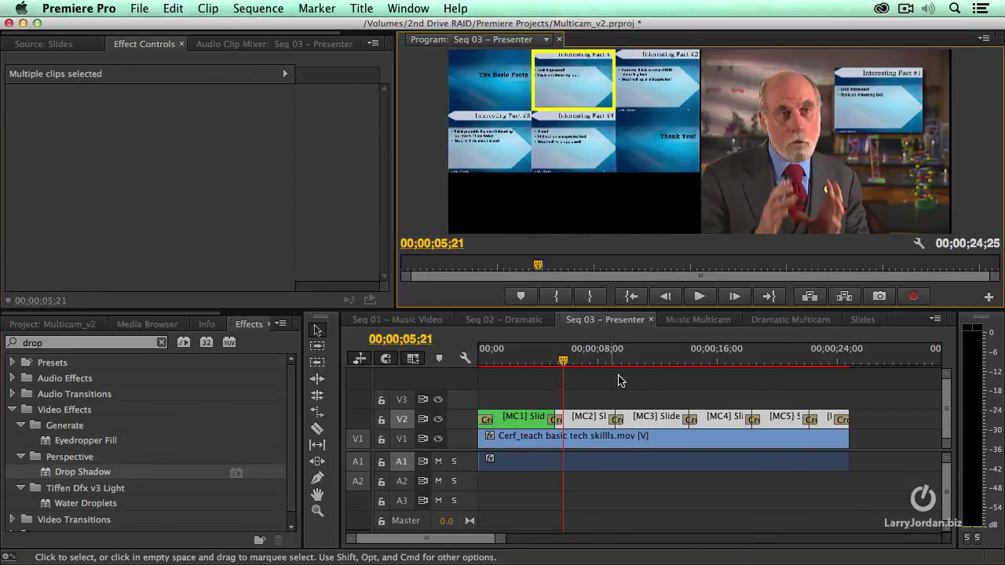
left_click_drag(585, 361, 588, 360)
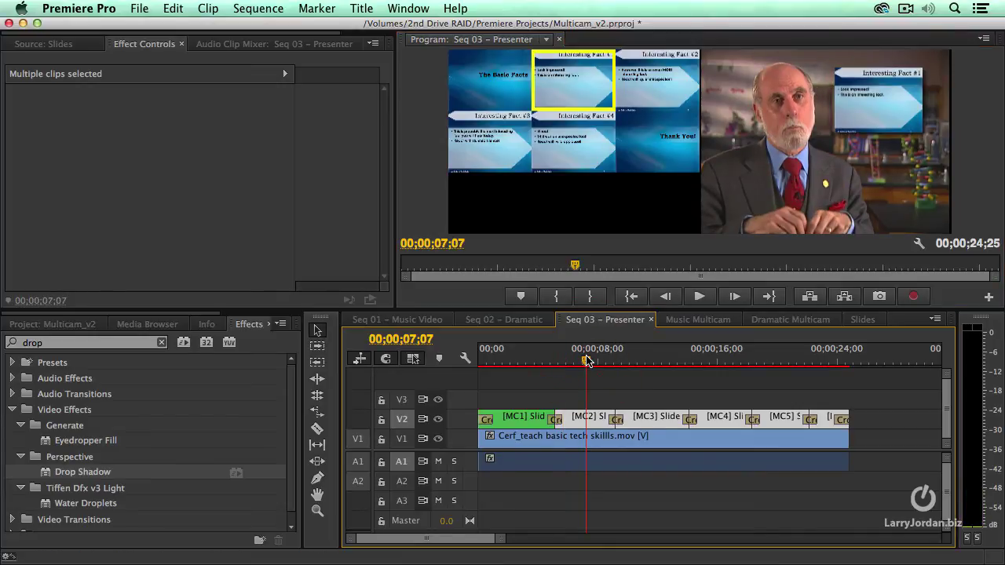